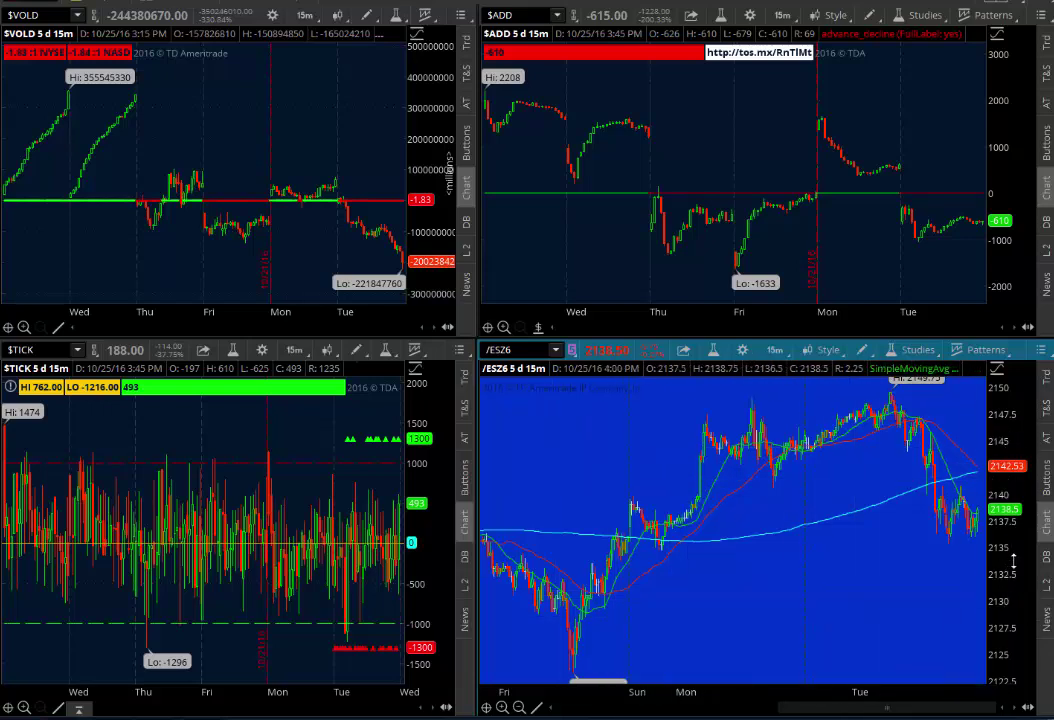
# Compress the /ESZ6 price scale so the Hi 2149.75 and Lo 2123.25 labels fit
pyautogui.moveTo(1012, 555); pyautogui.dragTo(1012, 568)
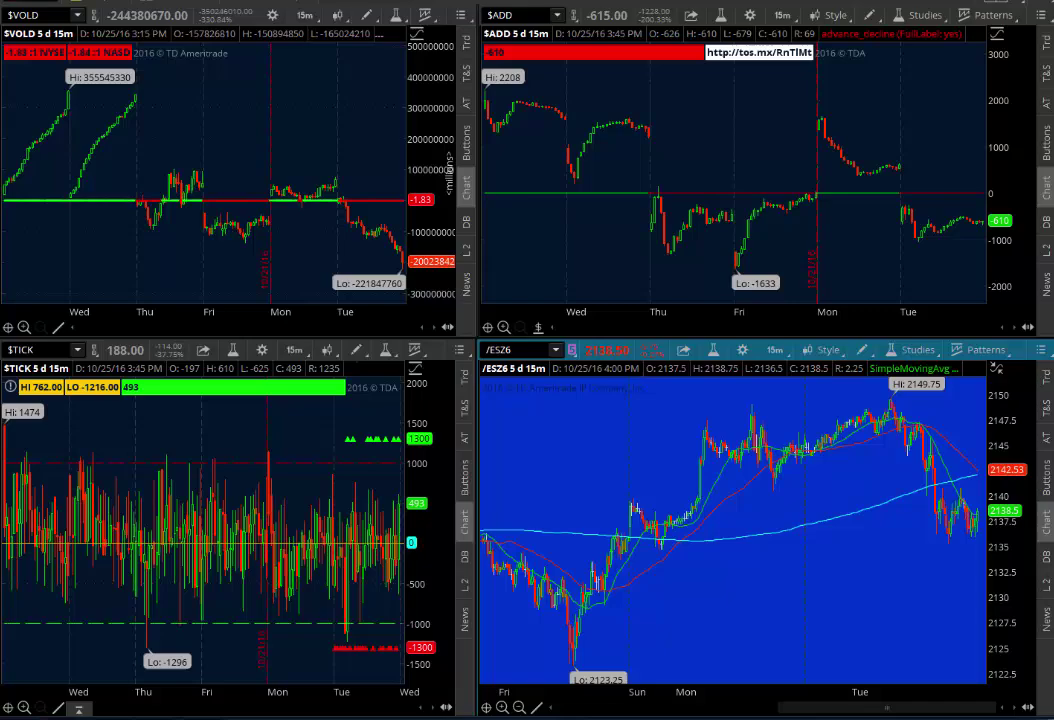
# In the browser, filter ShadowTrader's premium services to thinkscripts and scroll to Value Areas & Pivots
pyautogui.hotkey('alt', 'Tab')
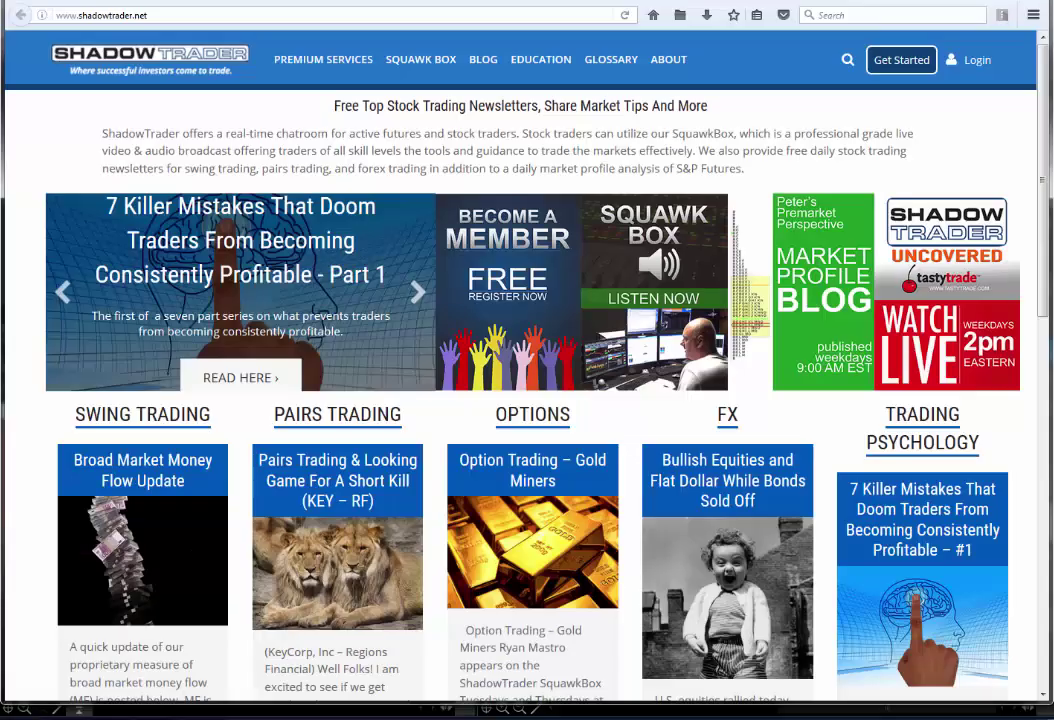
pyautogui.click(343, 68)
pyautogui.click(343, 68)
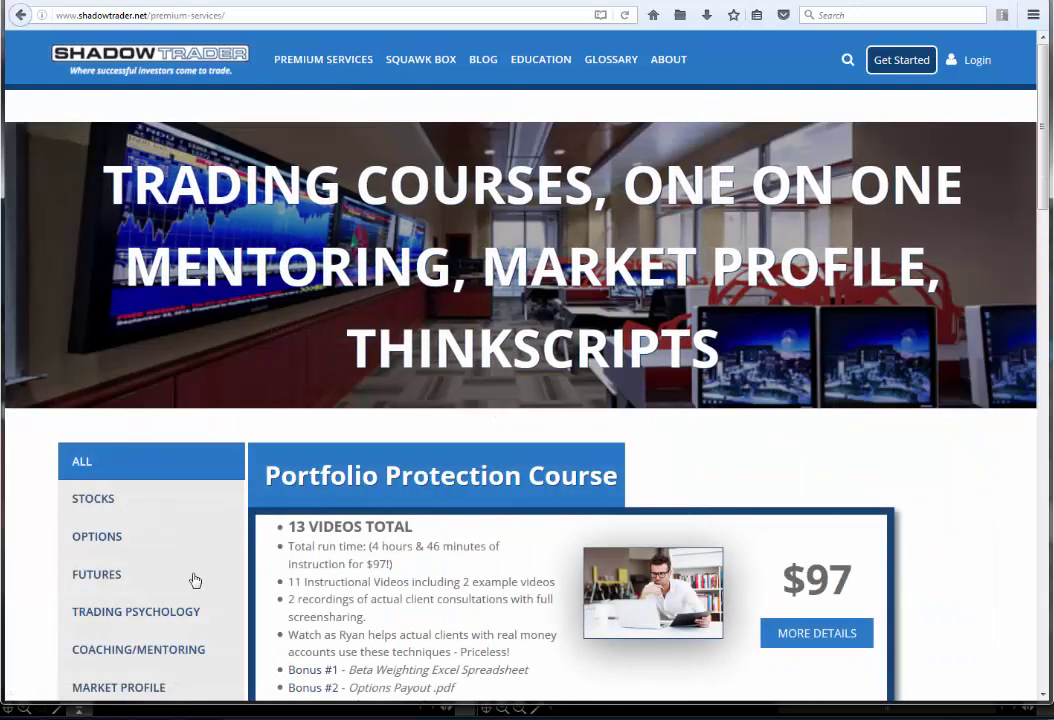
pyautogui.scroll(-3, 200, 532)
pyautogui.click(122, 525)
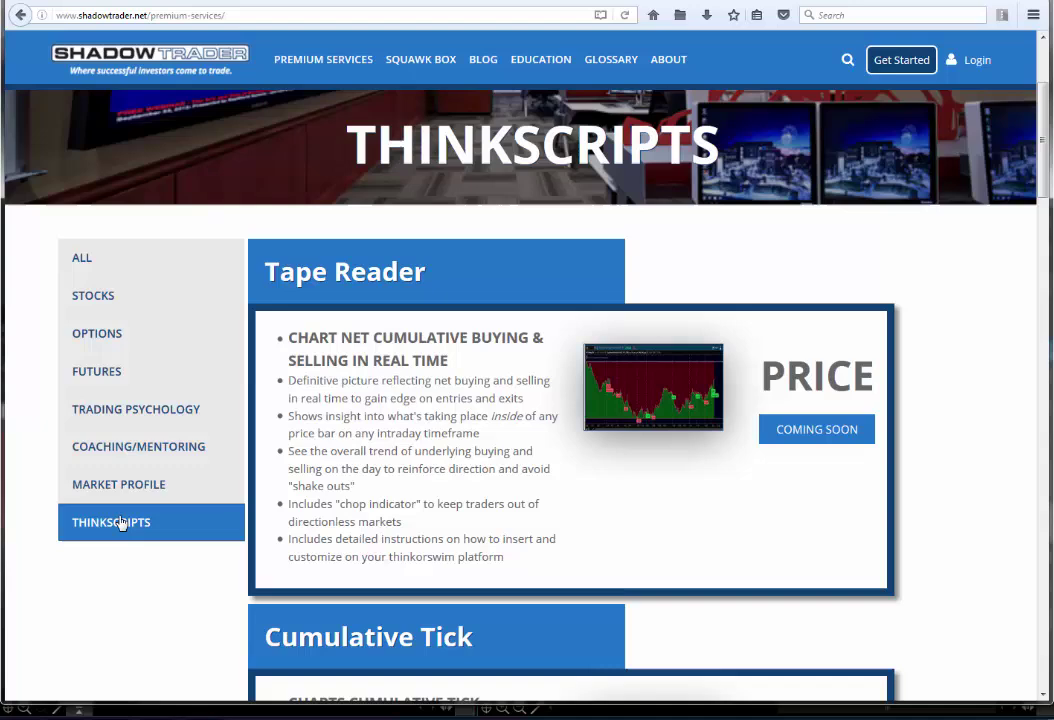
pyautogui.scroll(-4, 900, 411)
pyautogui.scroll(-4, 905, 412)
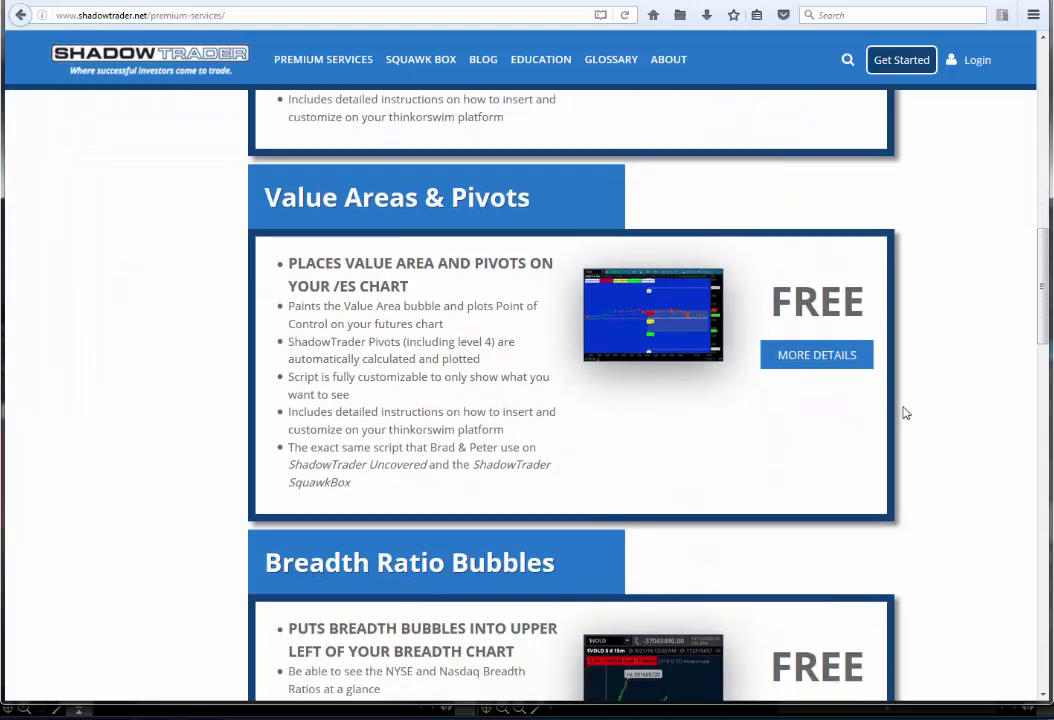
pyautogui.scroll(-1, 905, 413)
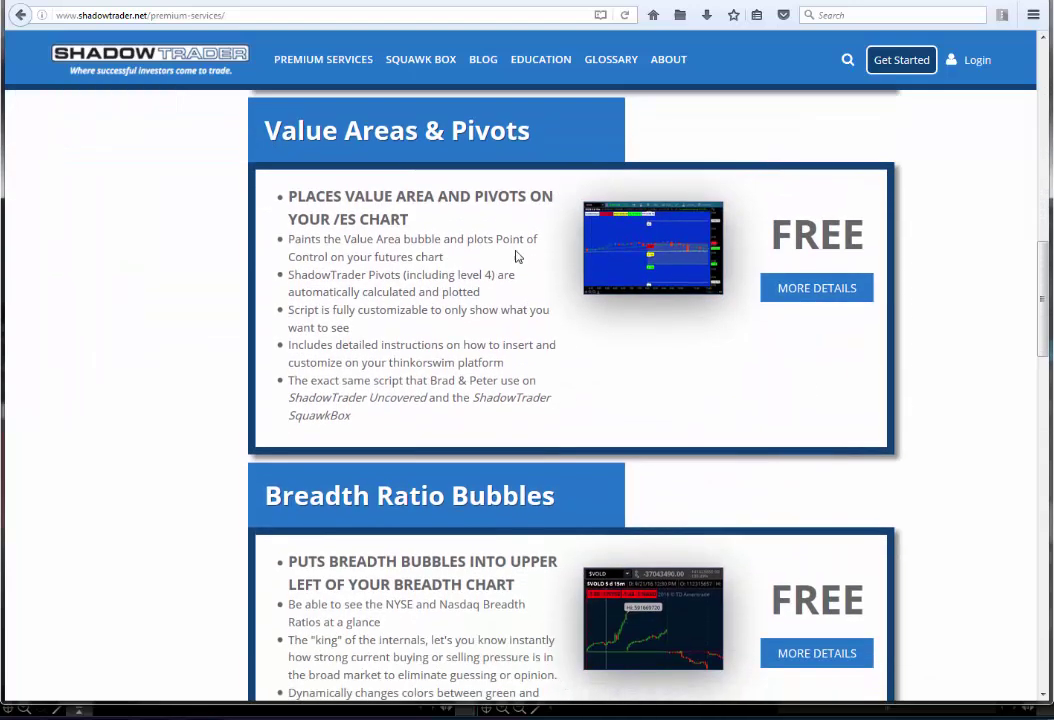
# Open the Value Areas & Pivots details page and scroll to its script code
pyautogui.click(831, 290)
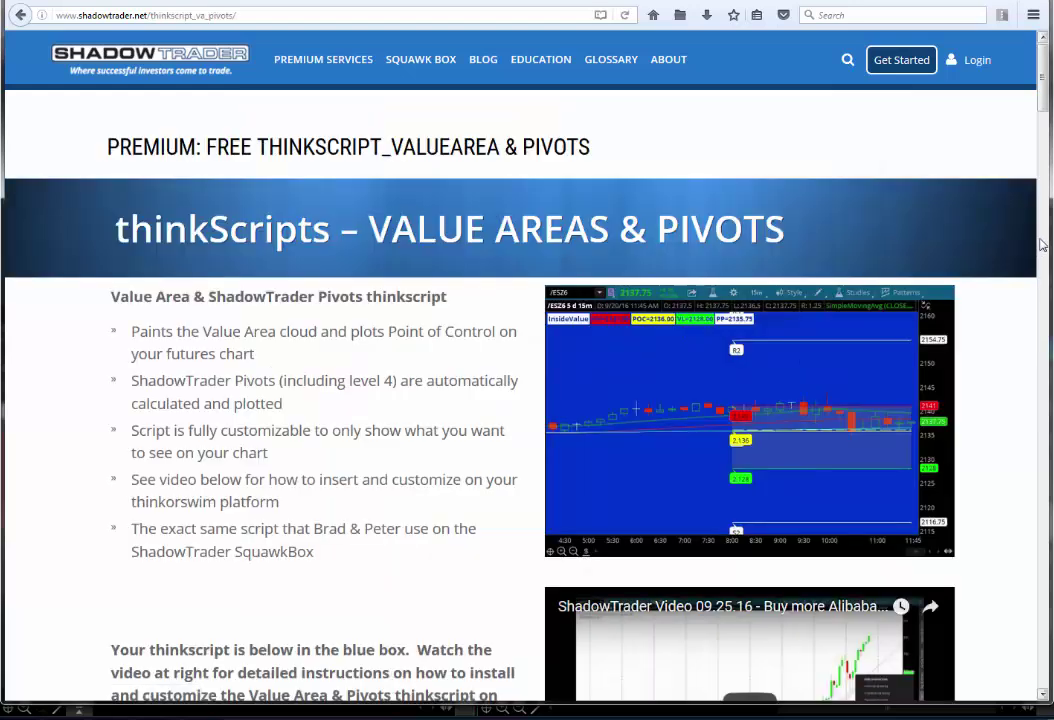
pyautogui.scroll(-4, 997, 334)
pyautogui.scroll(-4, 997, 334)
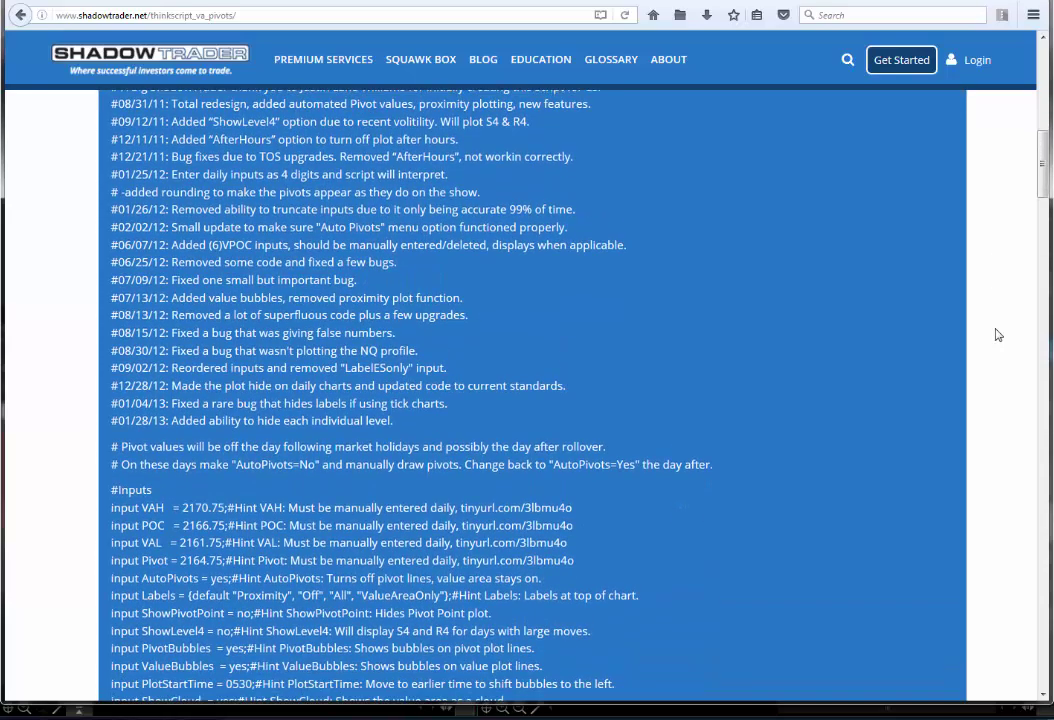
pyautogui.scroll(1, 997, 334)
pyautogui.scroll(-1, 997, 334)
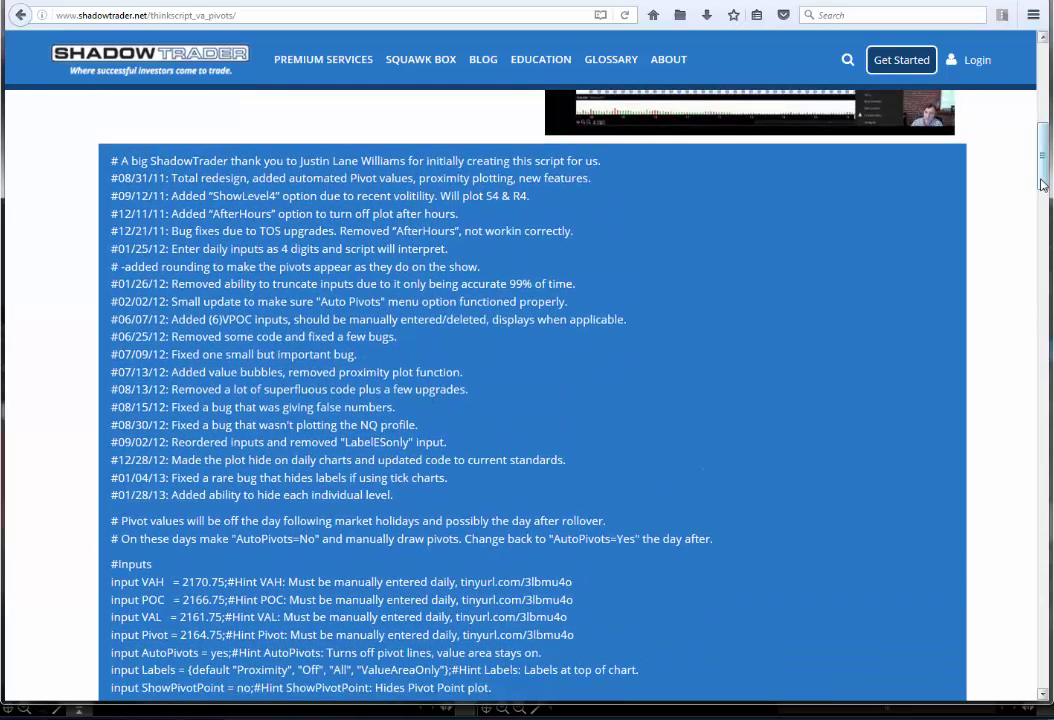
pyautogui.scroll(-1, 712, 318)
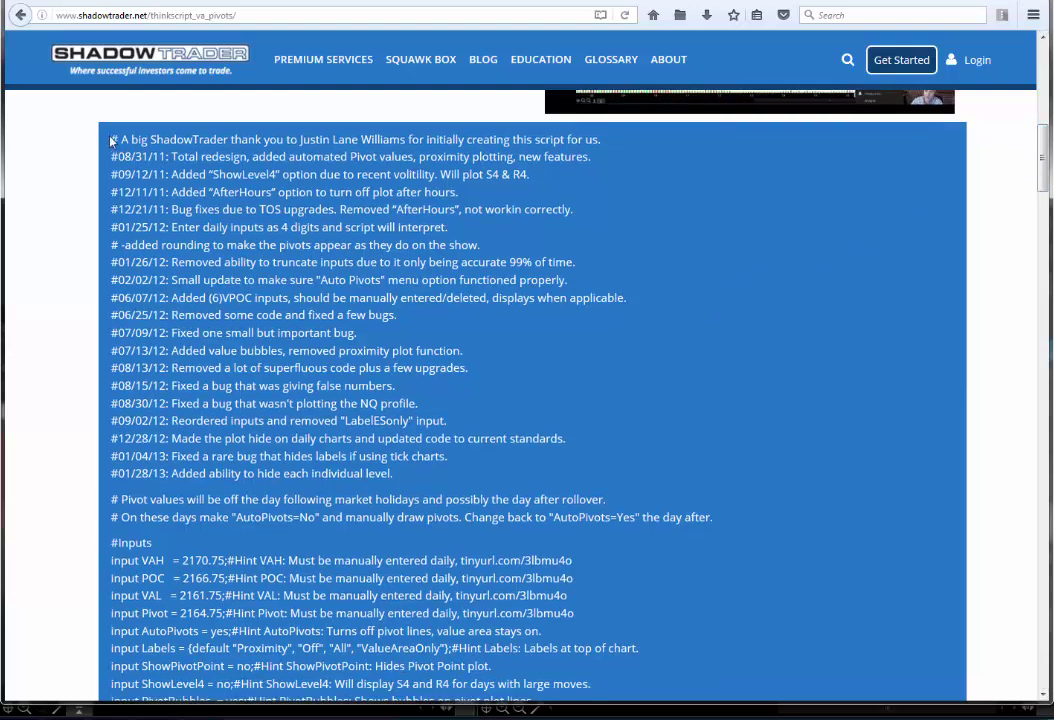
# Copy the entire thinkscript code and return to thinkorswim
pyautogui.moveTo(113, 139); pyautogui.dragTo(661, 423)
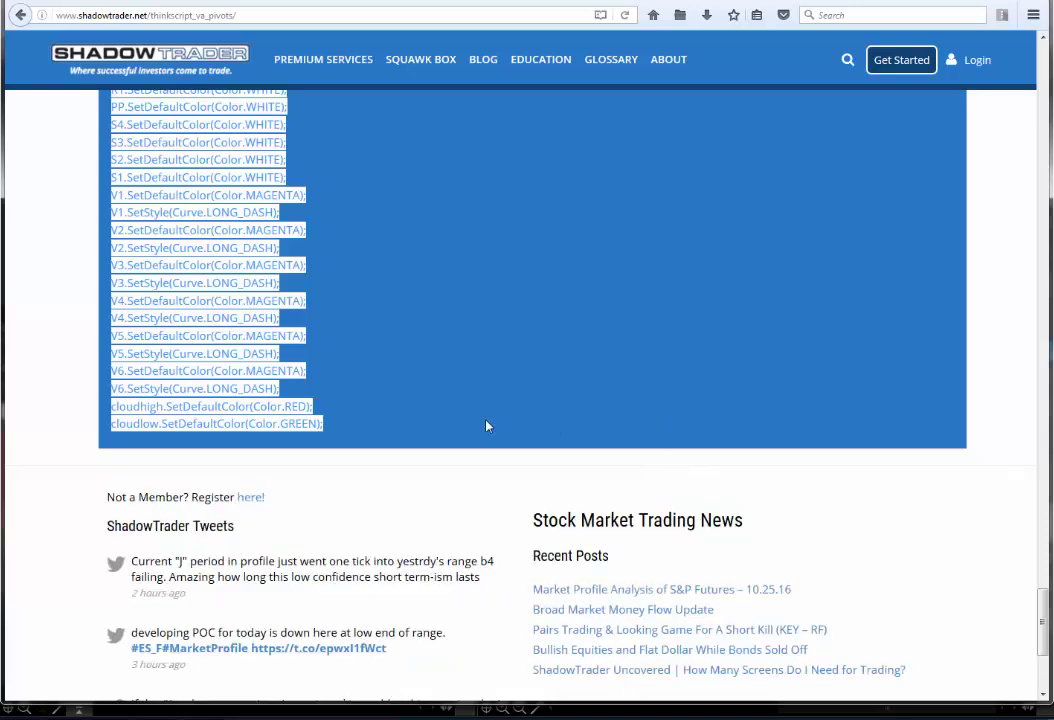
pyautogui.rightClick(169, 264)
pyautogui.click(203, 276)
pyautogui.hotkey('alt', 'Tab')
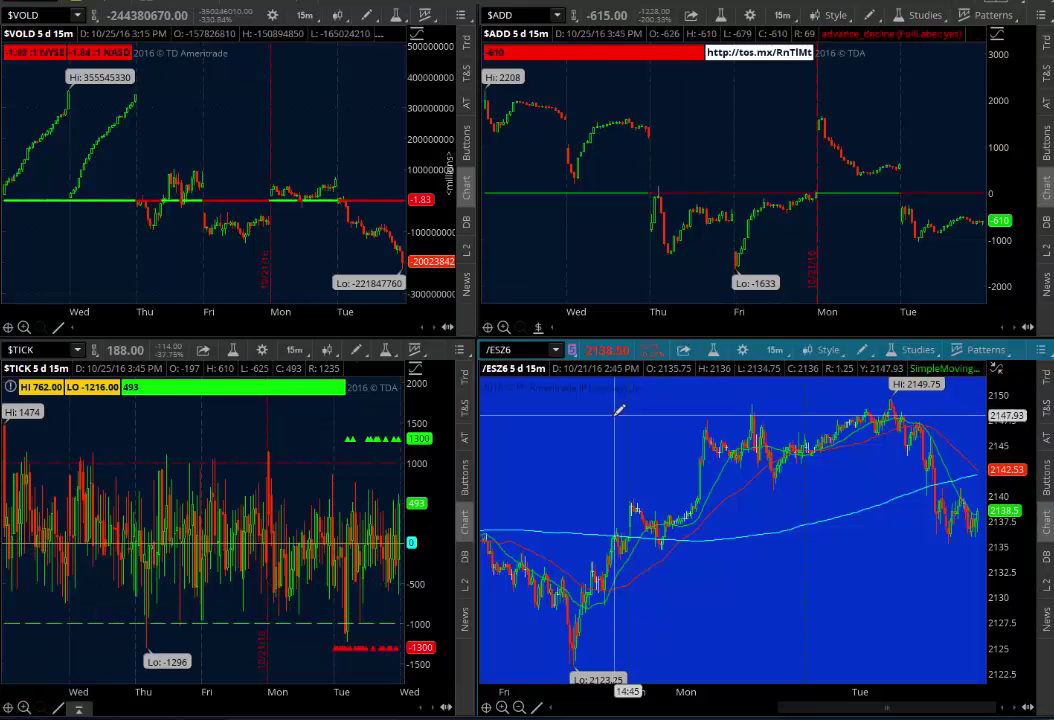
# Maximize the /ESZ6 chart cell and open its Edit Studies and Strategies dialog
pyautogui.rightClick(609, 360)
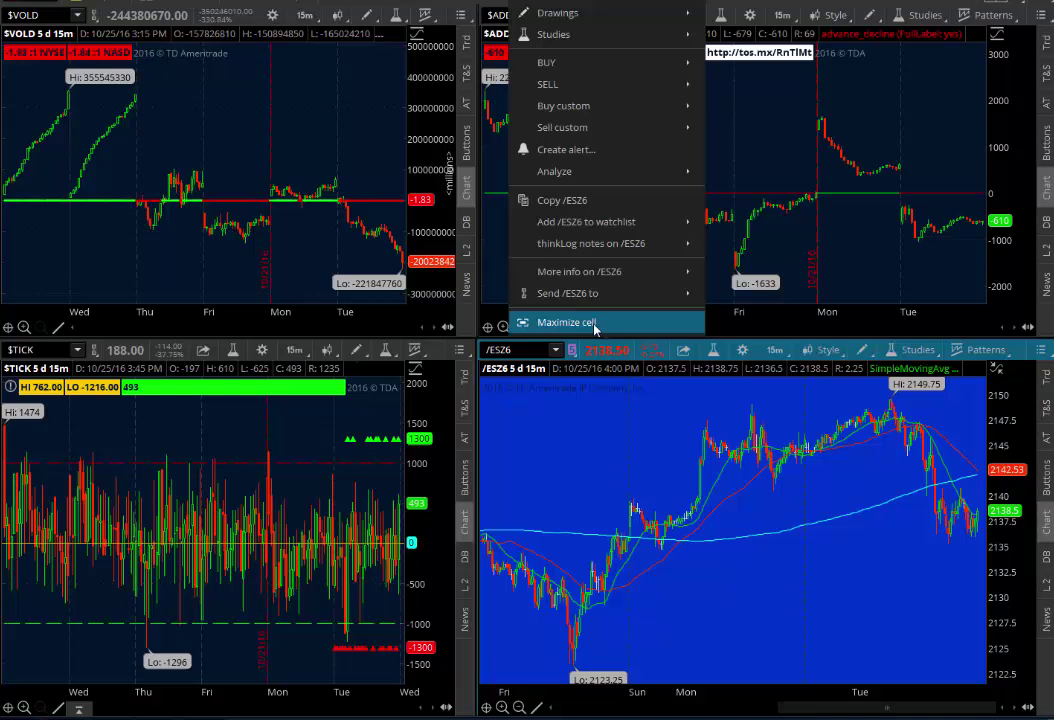
pyautogui.click(594, 328)
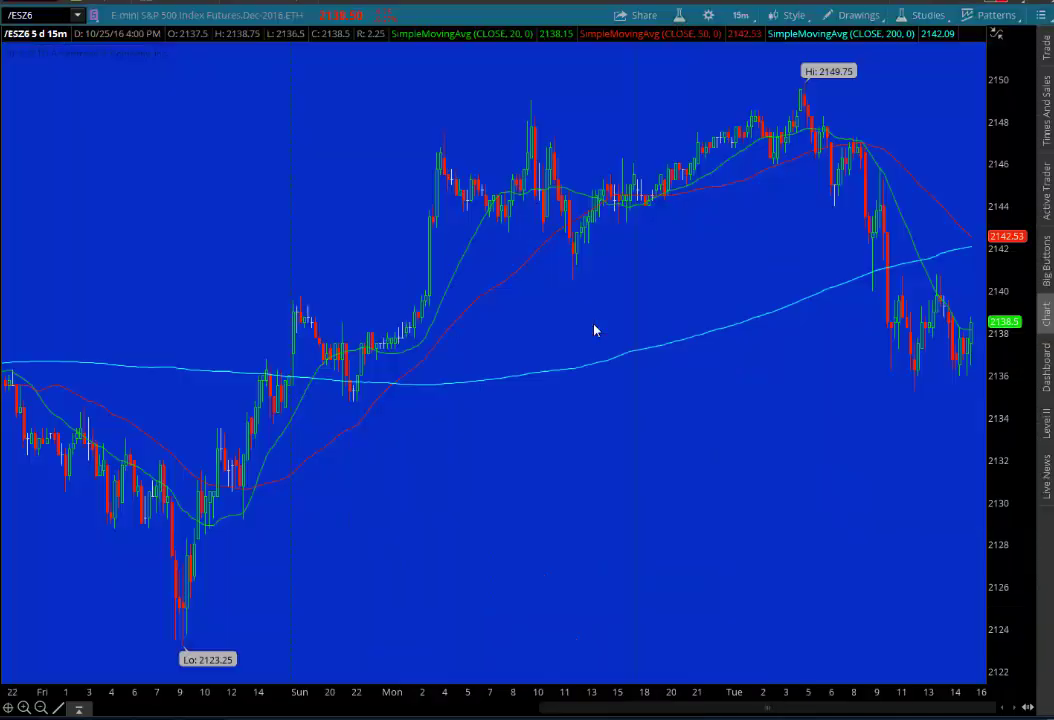
pyautogui.click(913, 16)
pyautogui.click(891, 95)
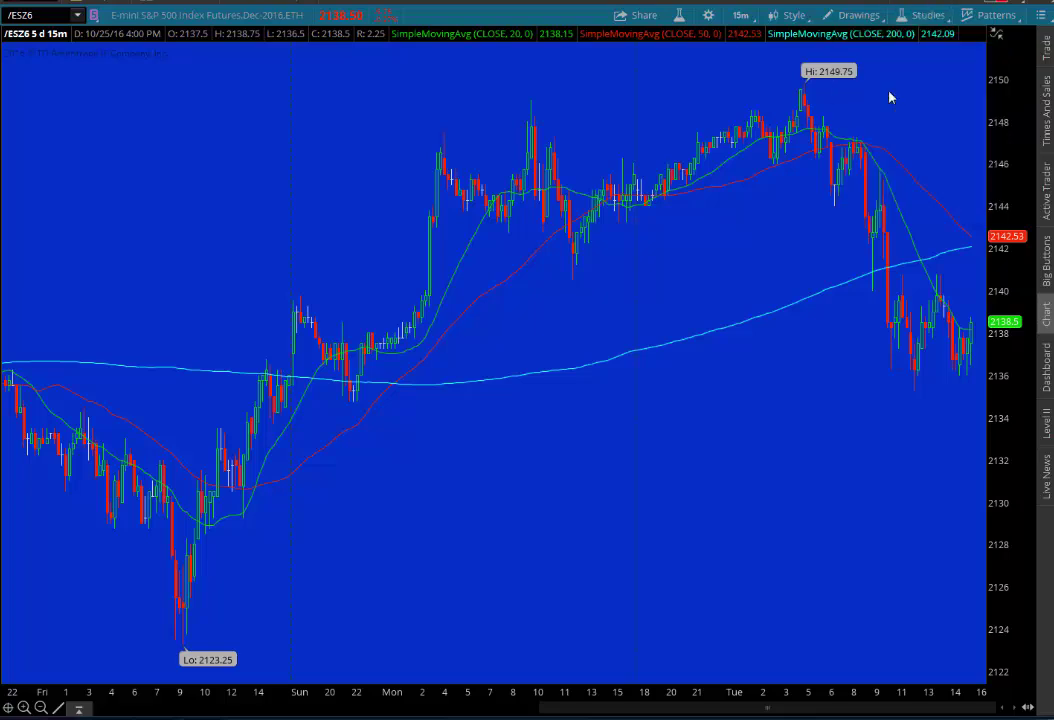
pyautogui.moveTo(299, 141); pyautogui.dragTo(489, 178)
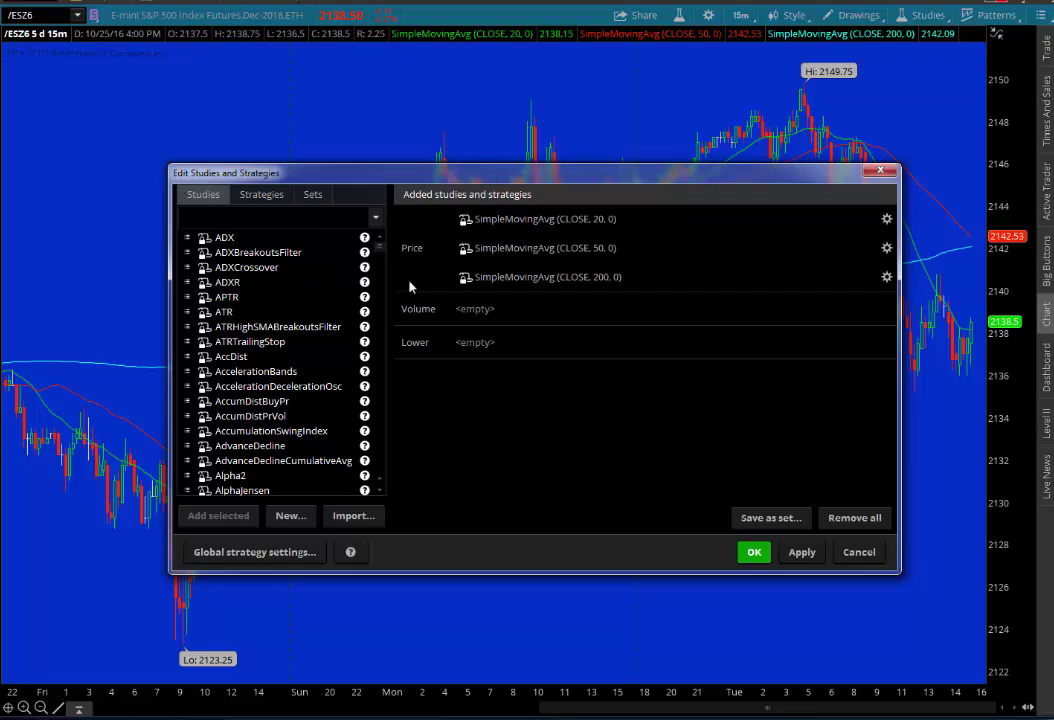
# Create a new study and replace its default code with the pasted Value Area & Pivots script
pyautogui.click(289, 516)
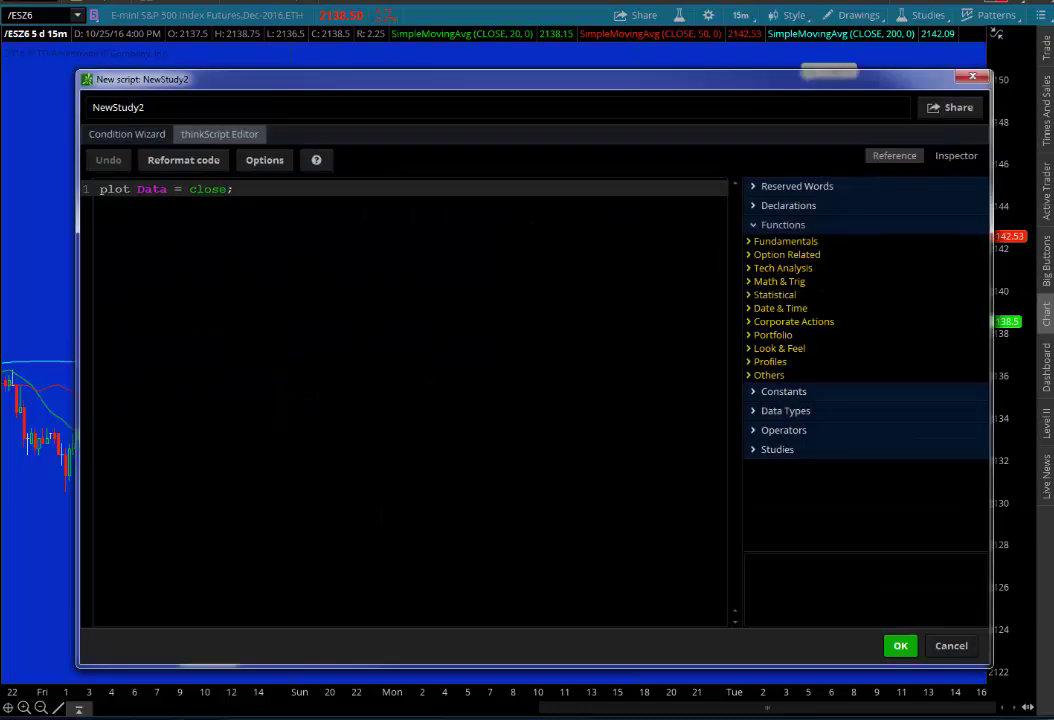
pyautogui.moveTo(270, 89); pyautogui.dragTo(238, 86)
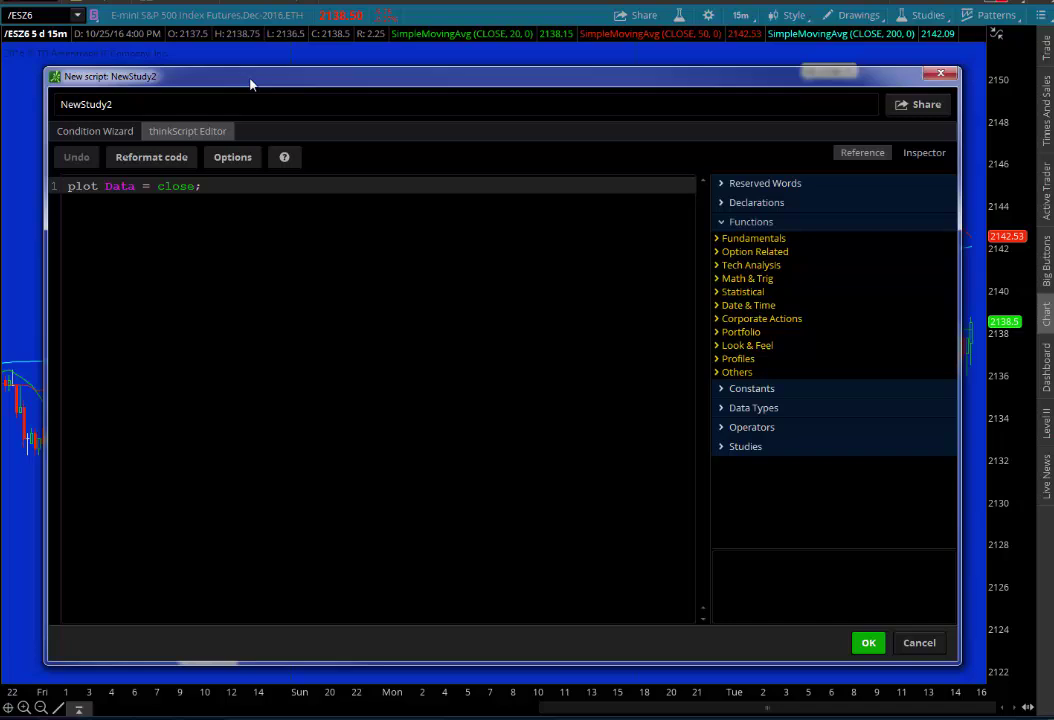
pyautogui.click(215, 186)
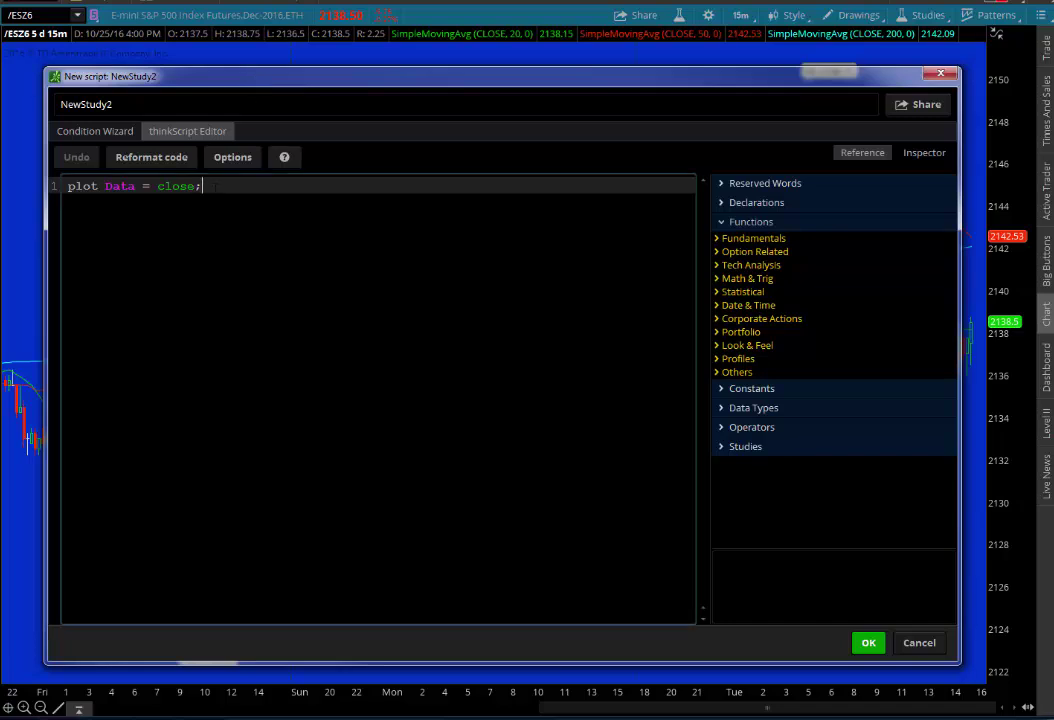
pyautogui.press('BackSpace')
pyautogui.press('BackSpace')
pyautogui.press('BackSpace')
pyautogui.press('BackSpace')
pyautogui.press('BackSpace')
pyautogui.press('BackSpace')
pyautogui.press('BackSpace')
pyautogui.press('BackSpace')
pyautogui.press('BackSpace')
pyautogui.press('BackSpace')
pyautogui.press('BackSpace')
pyautogui.press('BackSpace')
pyautogui.press('BackSpace')
pyautogui.press('BackSpace')
pyautogui.press('BackSpace')
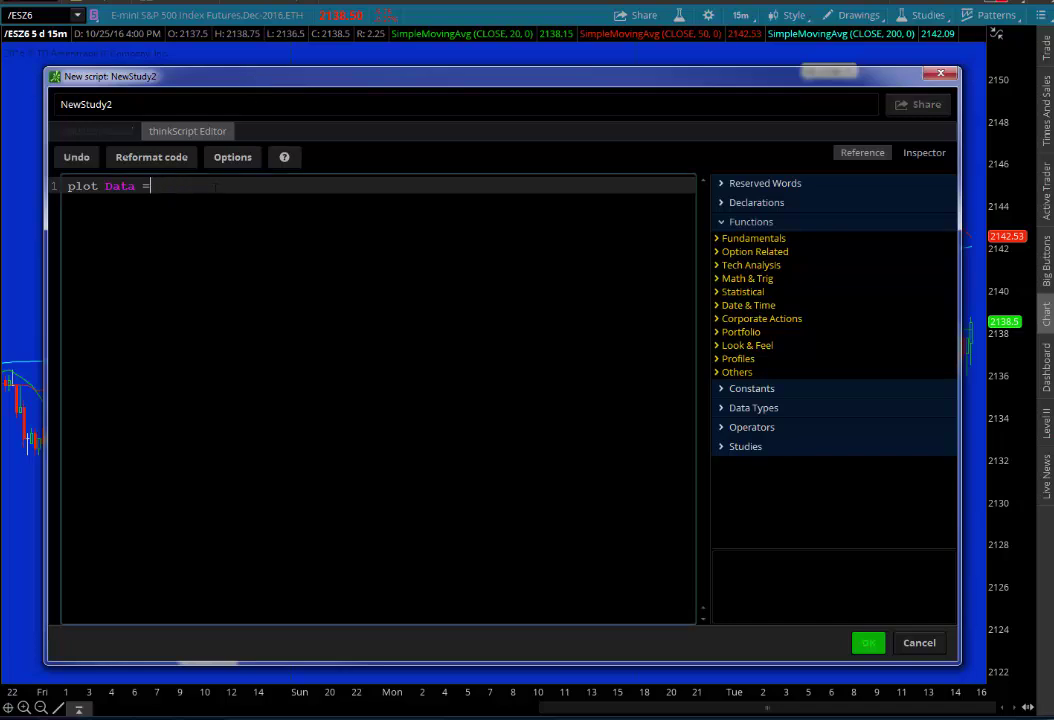
pyautogui.press('BackSpace')
pyautogui.press('BackSpace')
pyautogui.press('BackSpace')
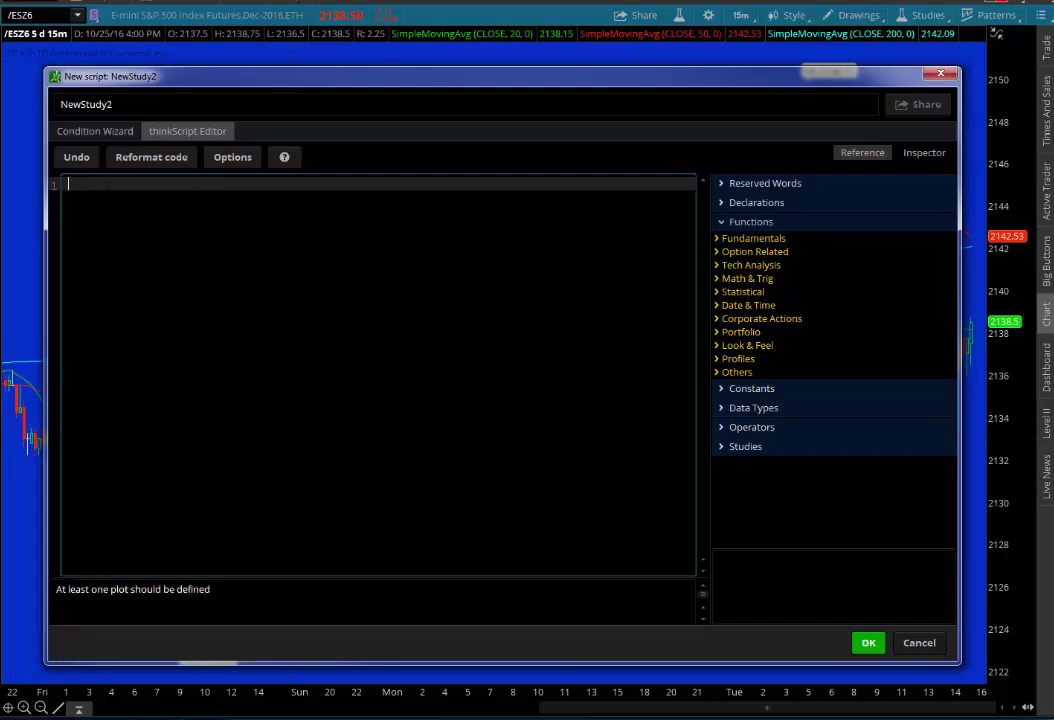
pyautogui.rightClick(108, 190)
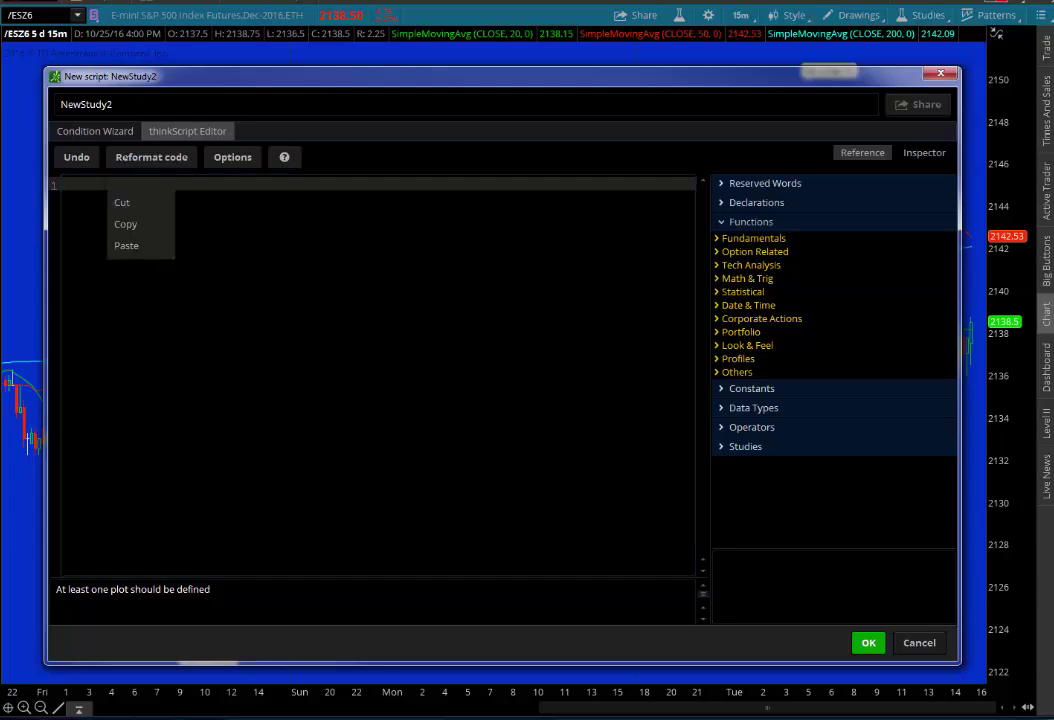
pyautogui.click(127, 246)
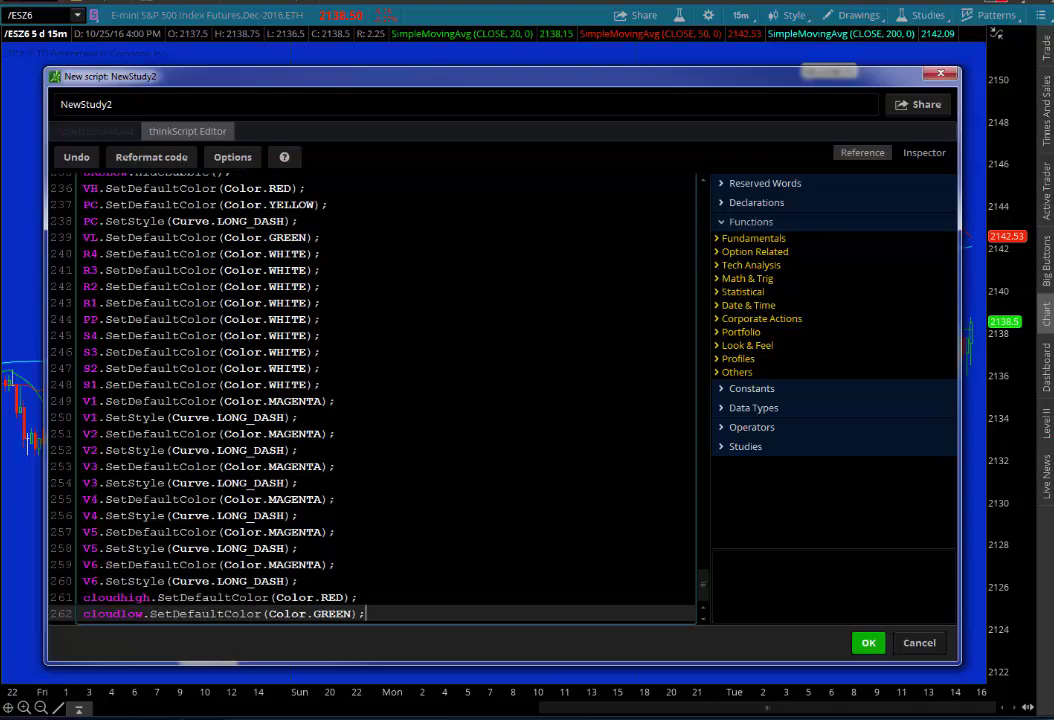
pyautogui.moveTo(706, 583); pyautogui.dragTo(703, 180)
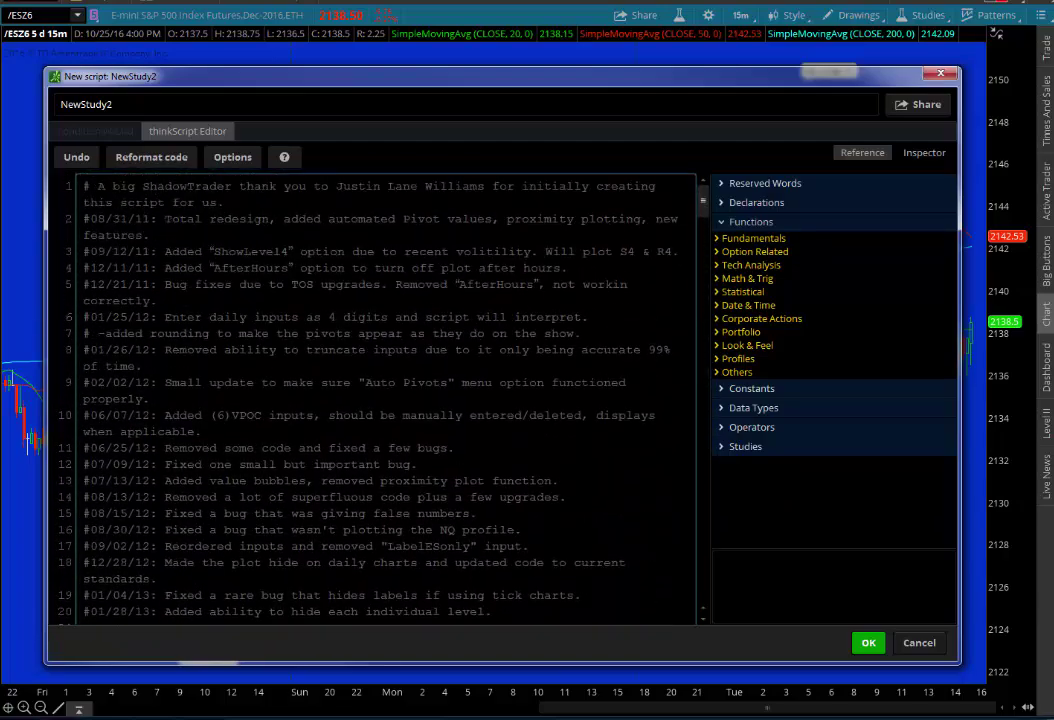
pyautogui.scroll(-9, 703, 218)
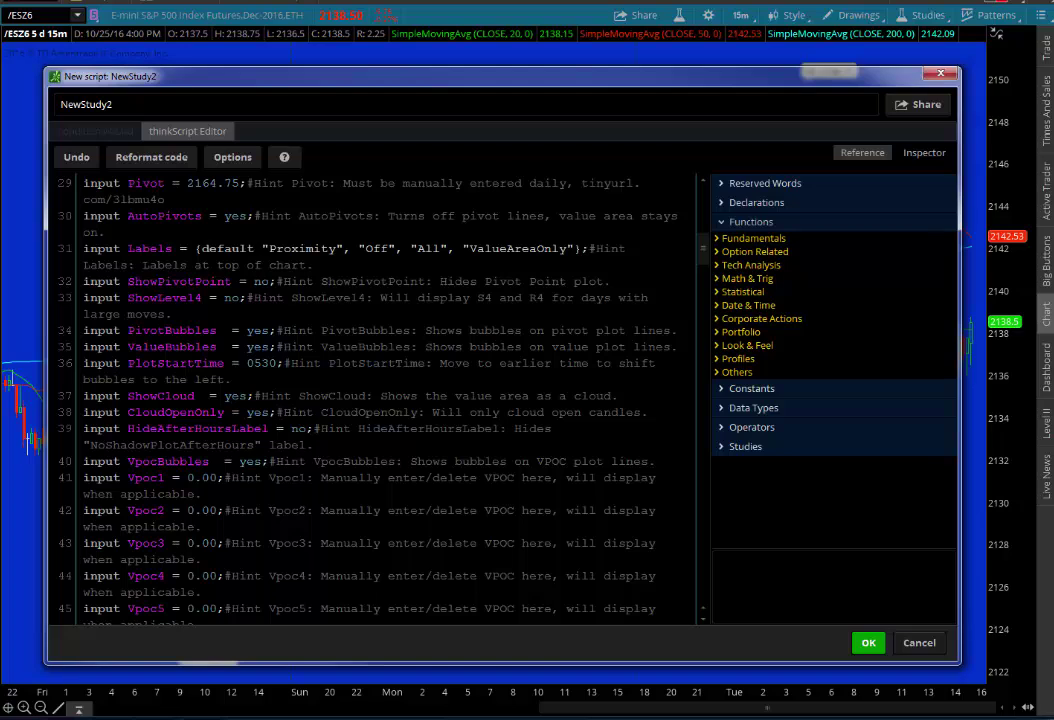
# Rename the study from NewStudy2 to VA_Pivots and save it
pyautogui.click(113, 104)
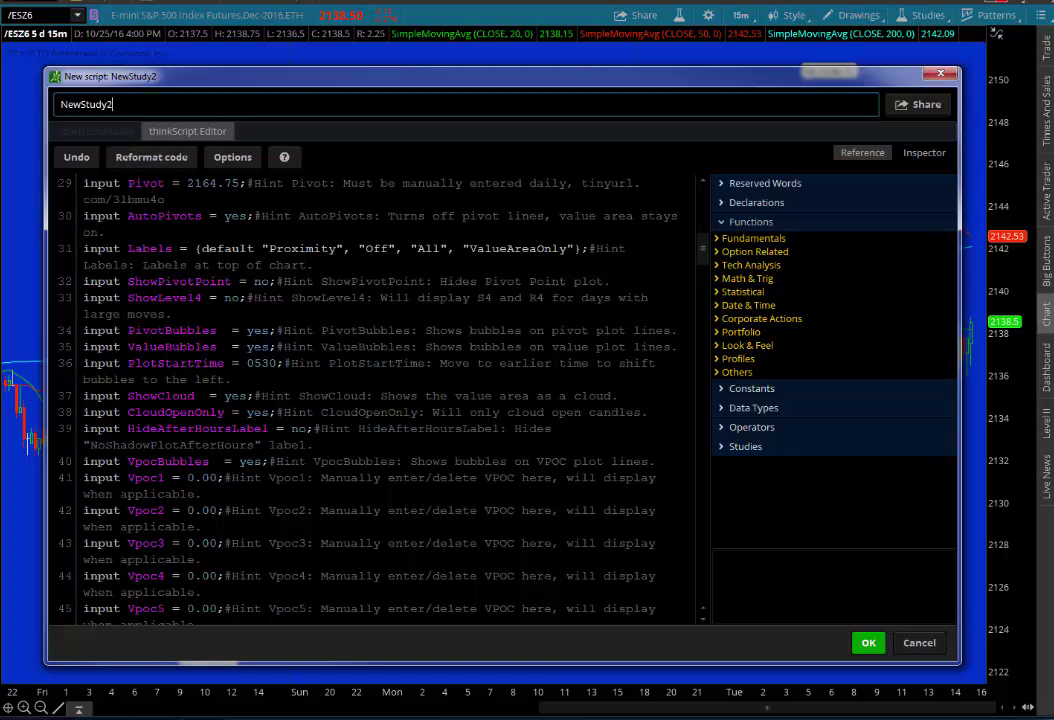
pyautogui.press('BackSpace')
pyautogui.press('BackSpace')
pyautogui.press('BackSpace')
pyautogui.press('BackSpace')
pyautogui.press('BackSpace')
pyautogui.press('BackSpace')
pyautogui.press('BackSpace')
pyautogui.press('BackSpace')
pyautogui.press('BackSpace')
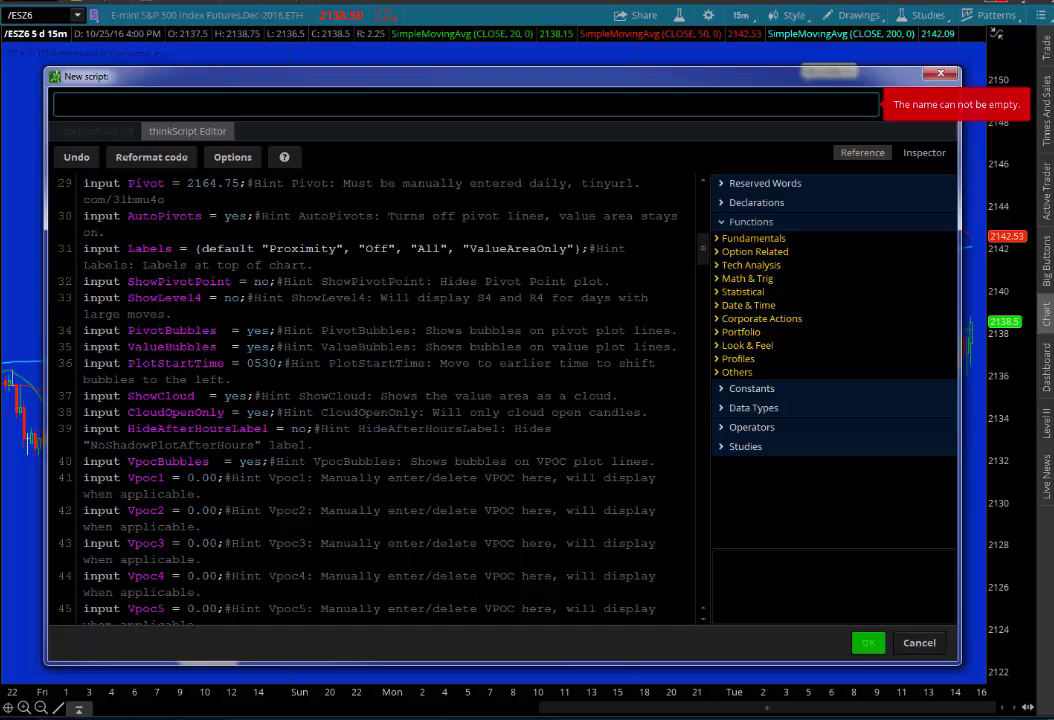
pyautogui.write('Bi')
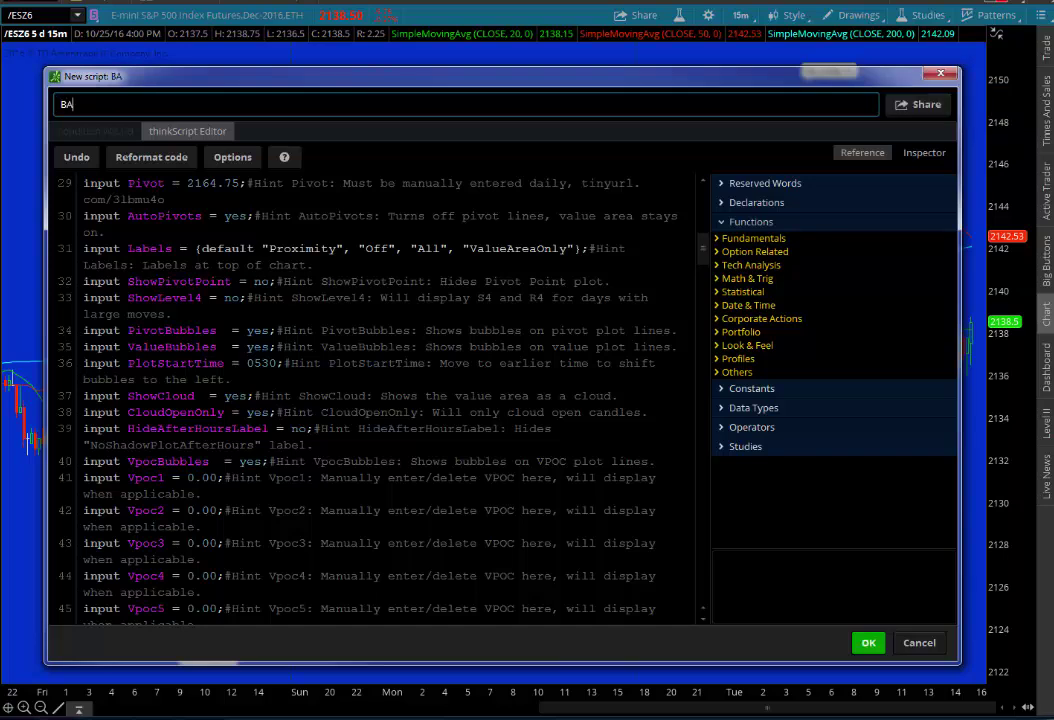
pyautogui.press('BackSpace')
pyautogui.press('BackSpace')
pyautogui.write('VA_Pivots')
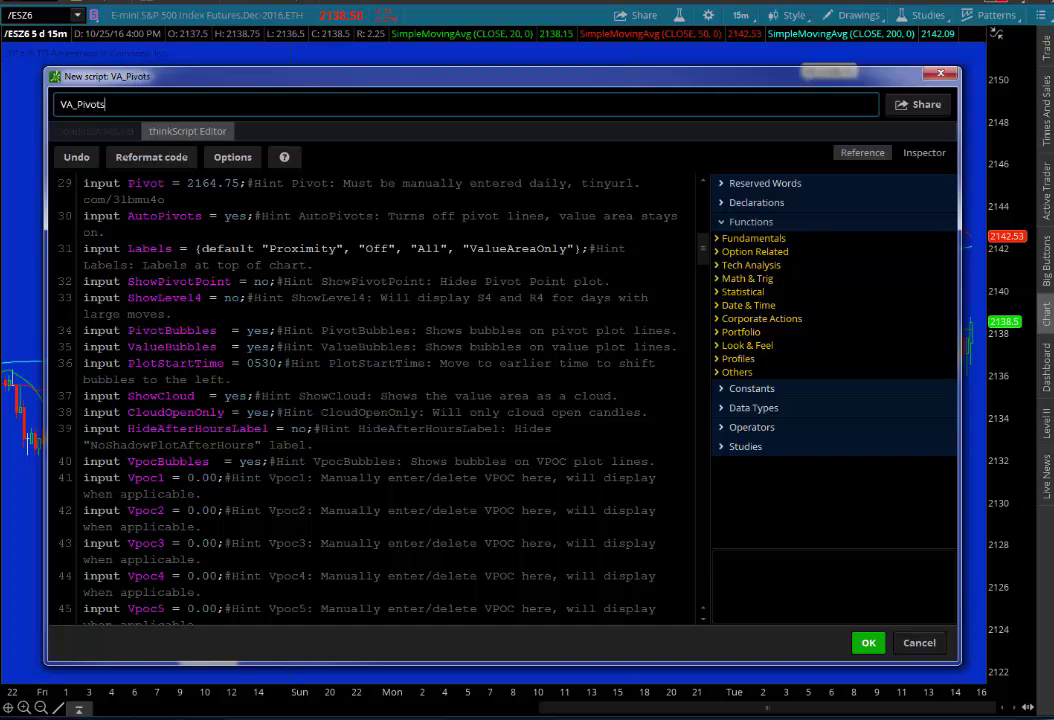
pyautogui.click(869, 644)
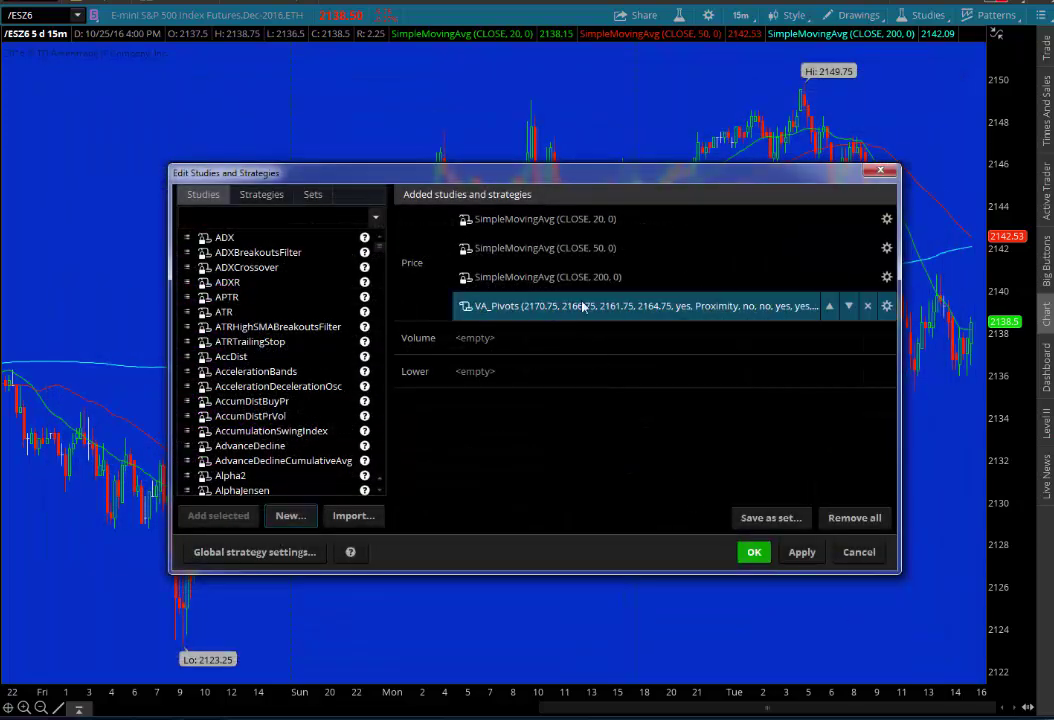
pyautogui.scroll(-20, 384, 466)
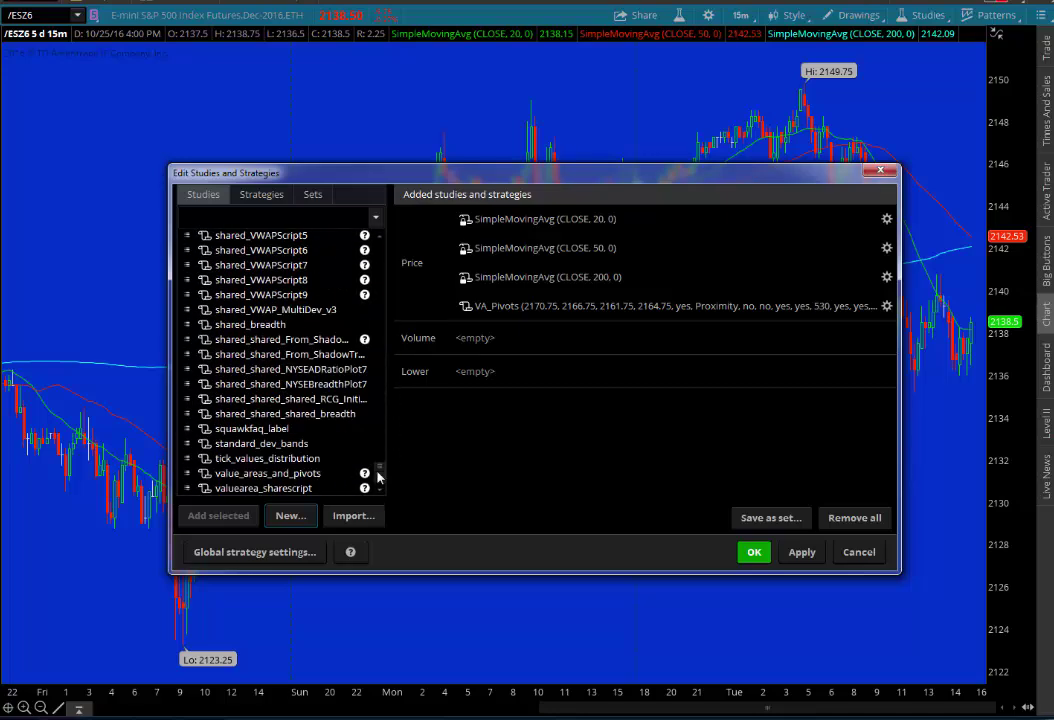
pyautogui.moveTo(378, 468); pyautogui.dragTo(378, 432)
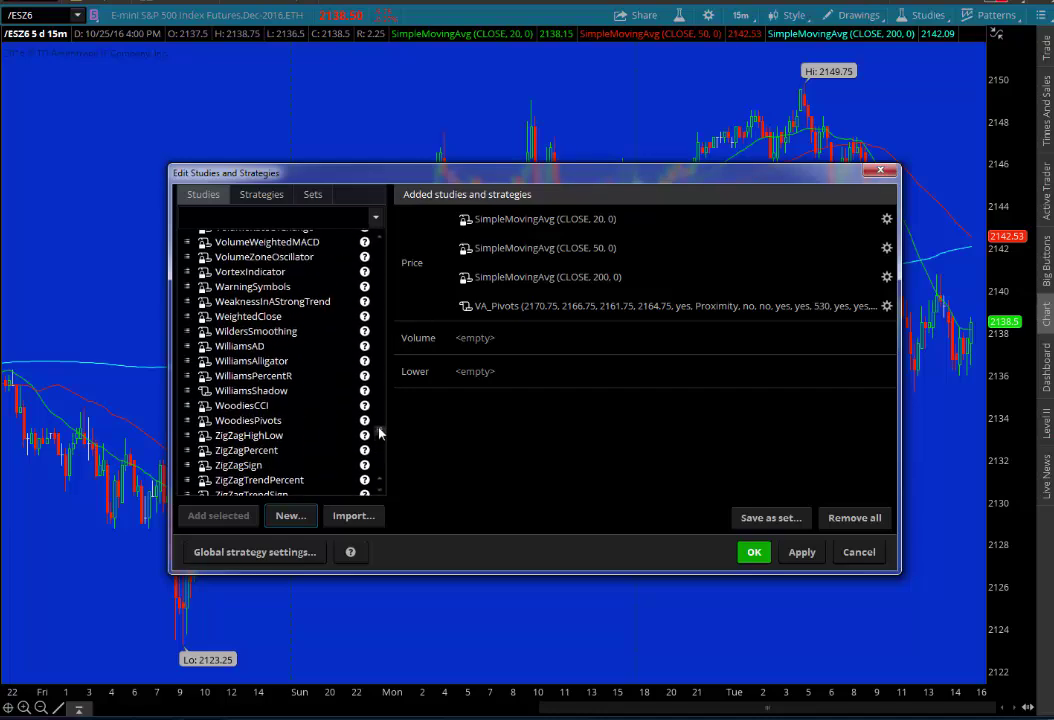
pyautogui.click(379, 237)
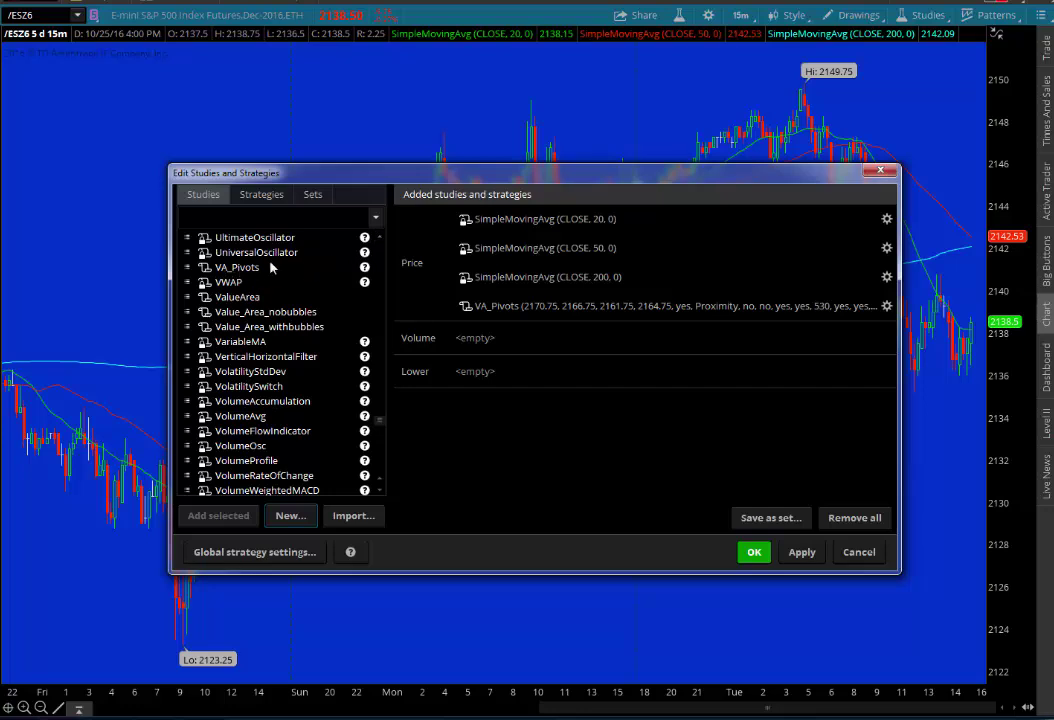
pyautogui.moveTo(417, 167); pyautogui.dragTo(382, 152)
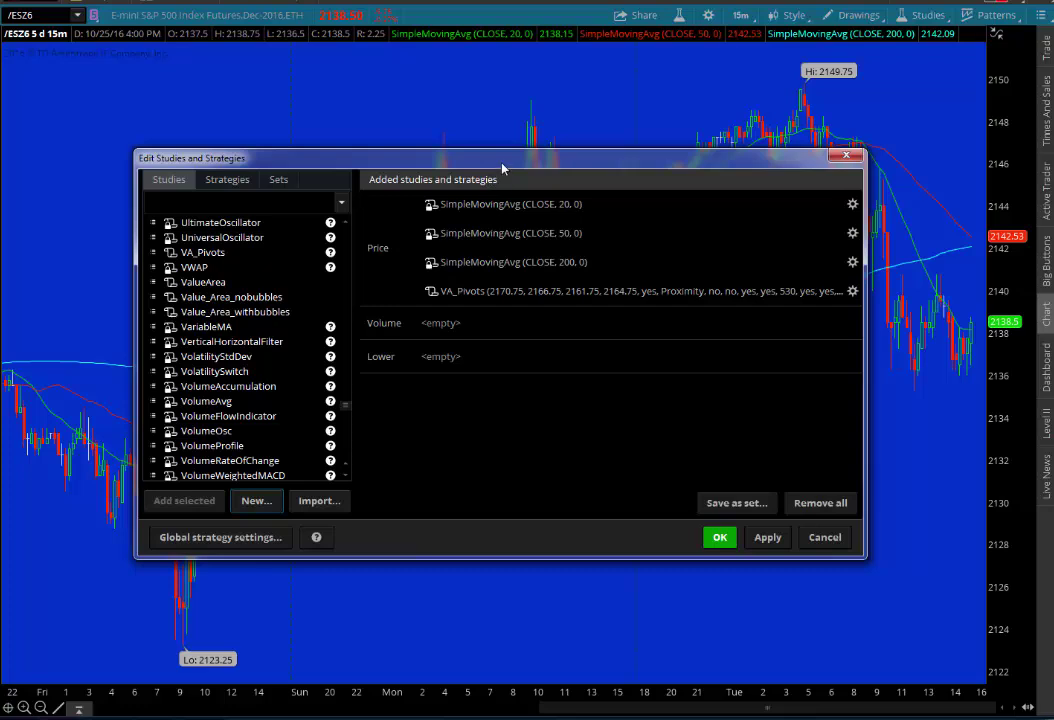
pyautogui.moveTo(501, 165); pyautogui.dragTo(505, 157)
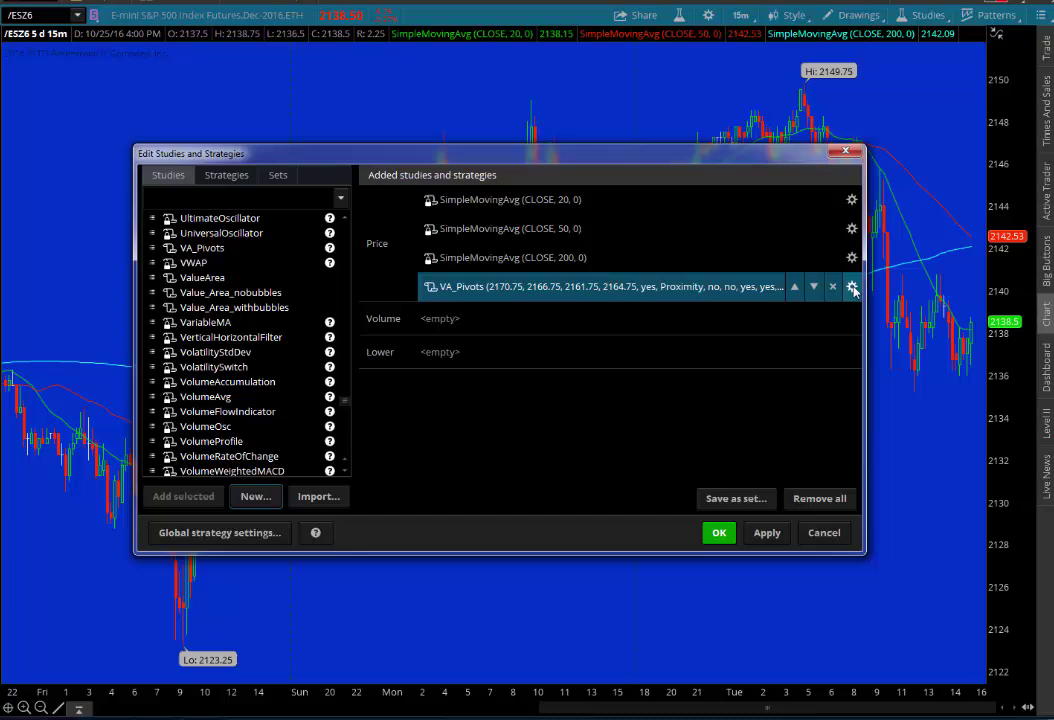
# Open the VA_Pivots study's Customizing settings and move the dialog aside
pyautogui.click(852, 287)
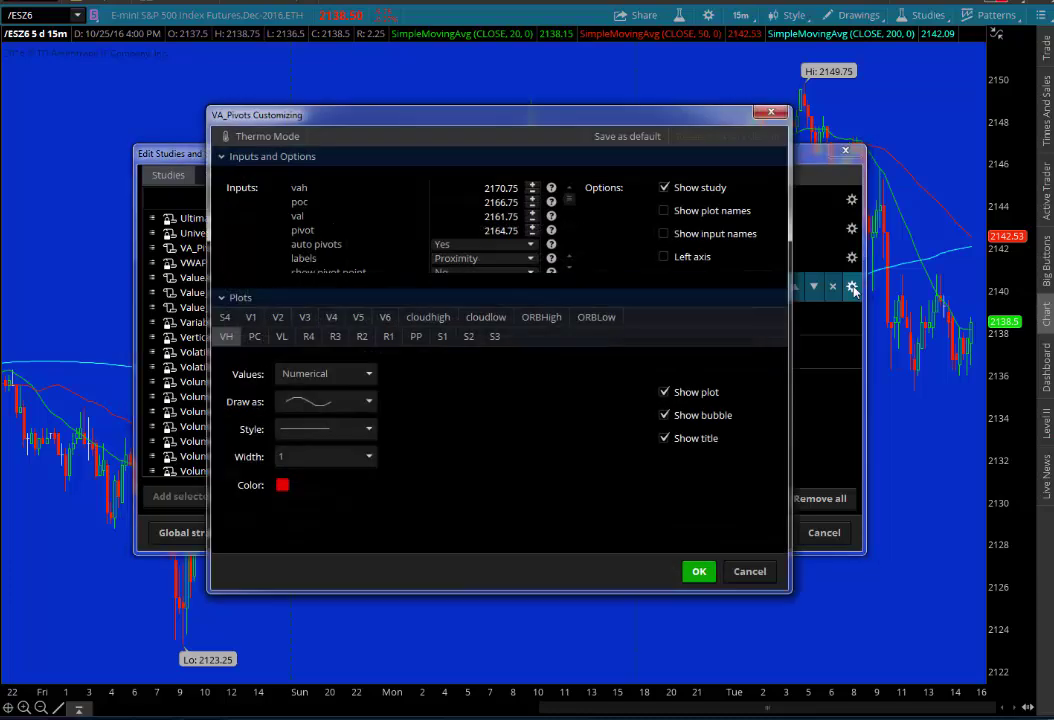
pyautogui.moveTo(398, 119); pyautogui.dragTo(375, 100)
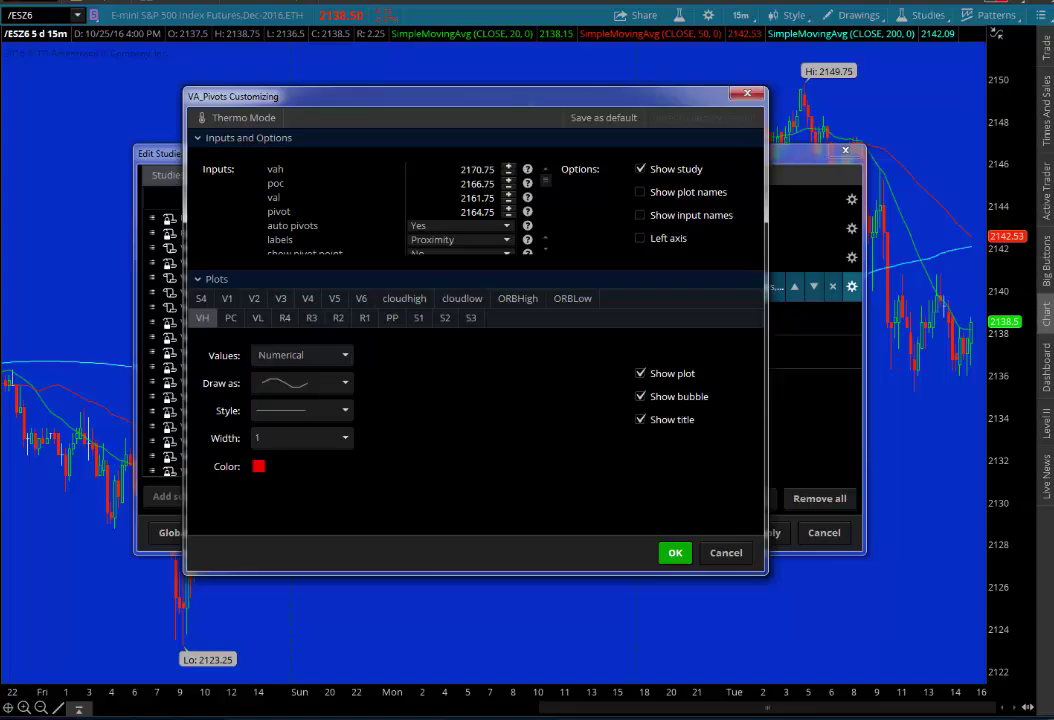
# From the ShadowTrader home page, open the Market Profile Analysis of S&P Futures – 10.25.16 post
pyautogui.hotkey('alt', 'Tab')
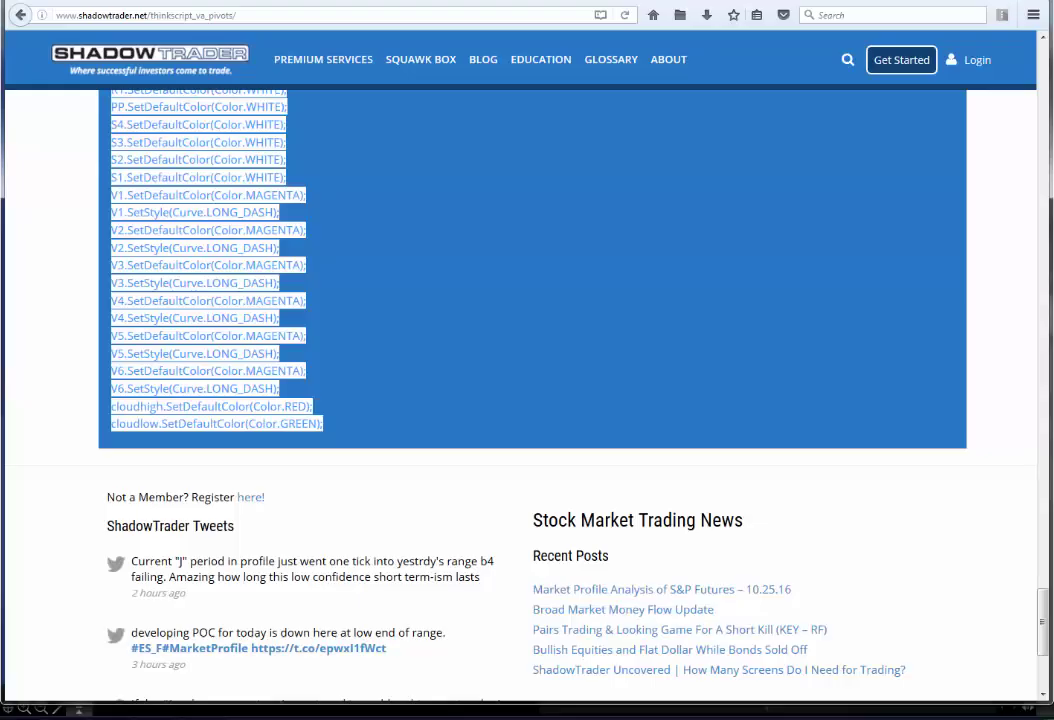
pyautogui.click(992, 302)
pyautogui.click(241, 61)
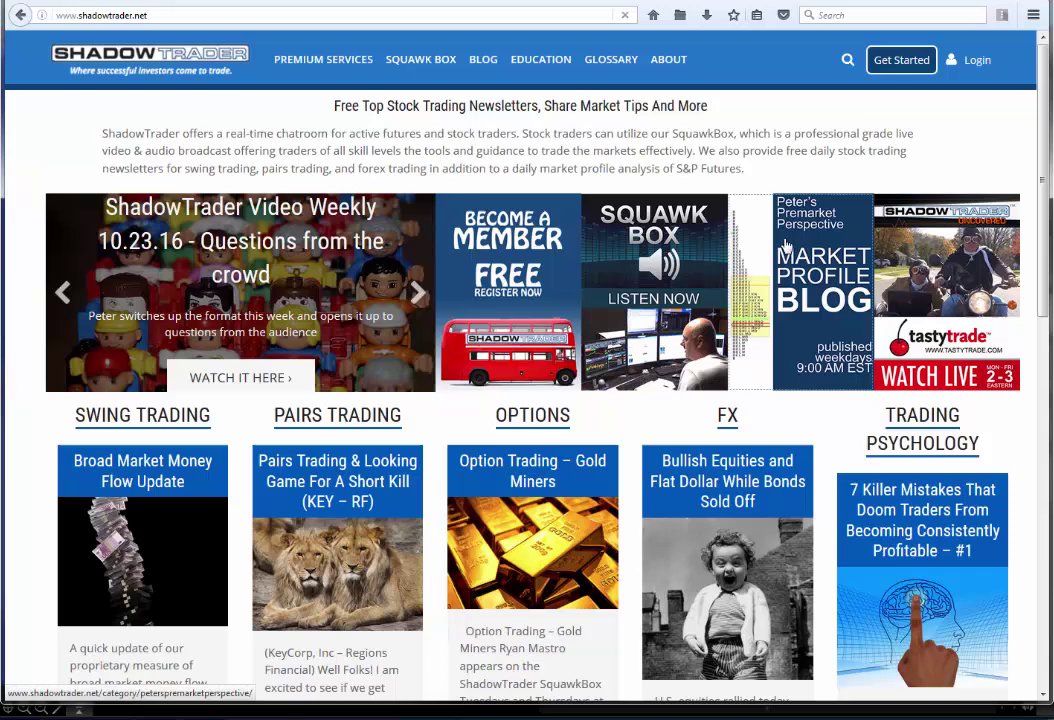
pyautogui.click(786, 246)
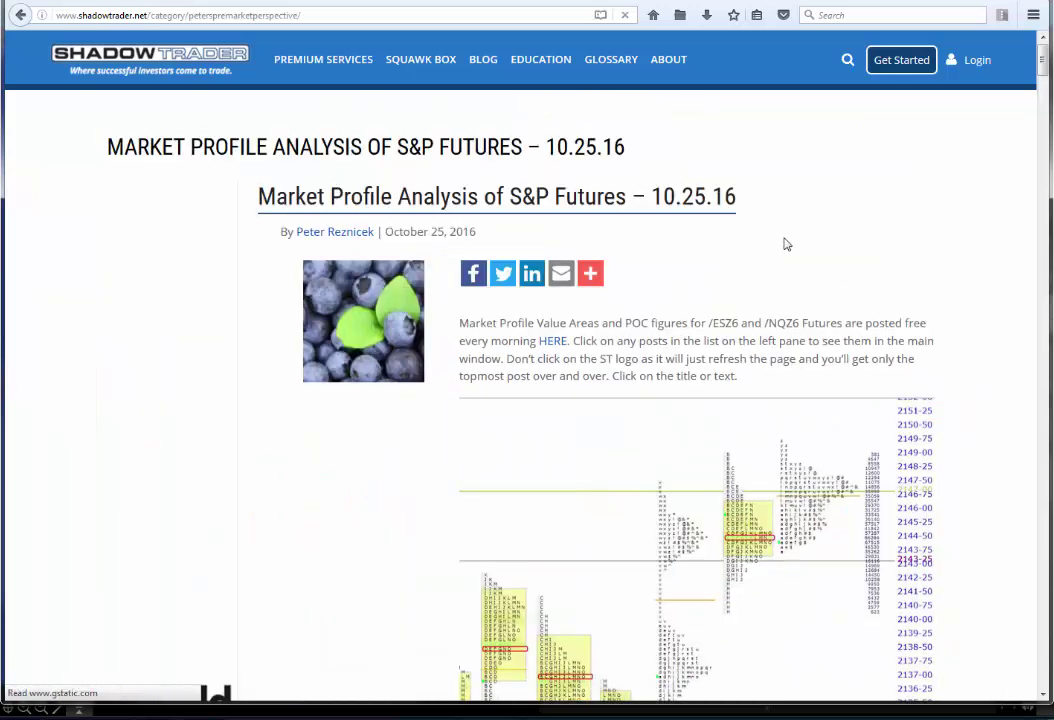
pyautogui.click(592, 202)
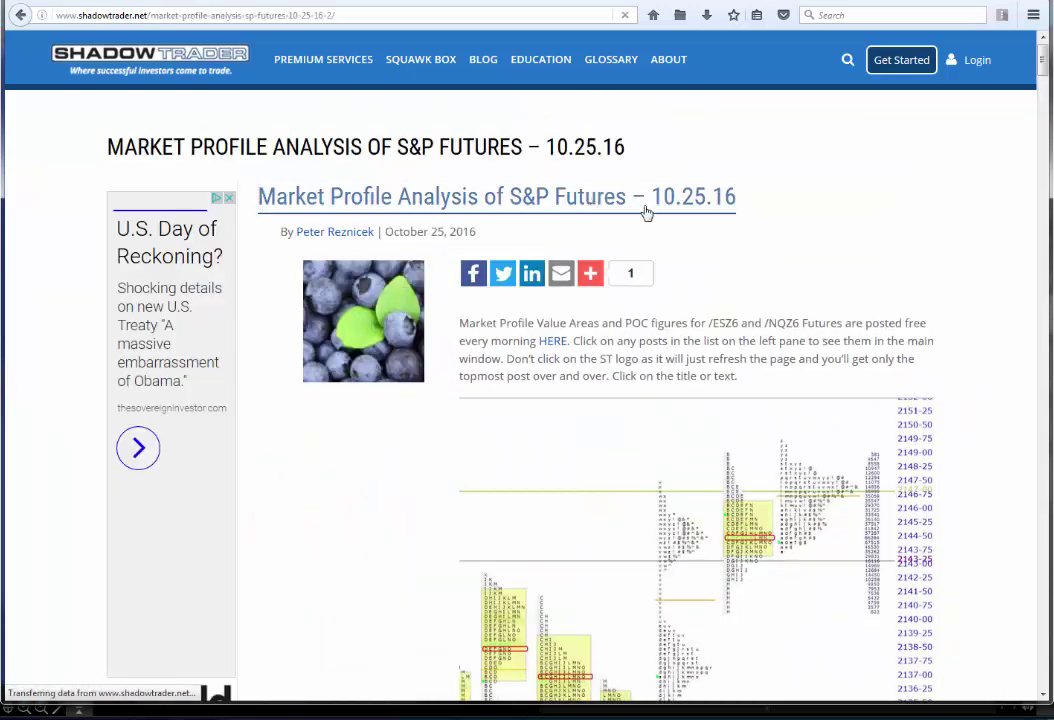
# Follow the post's HERE link to the daily posted value-area figures
pyautogui.scroll(-3, 915, 268)
pyautogui.scroll(-2, 915, 268)
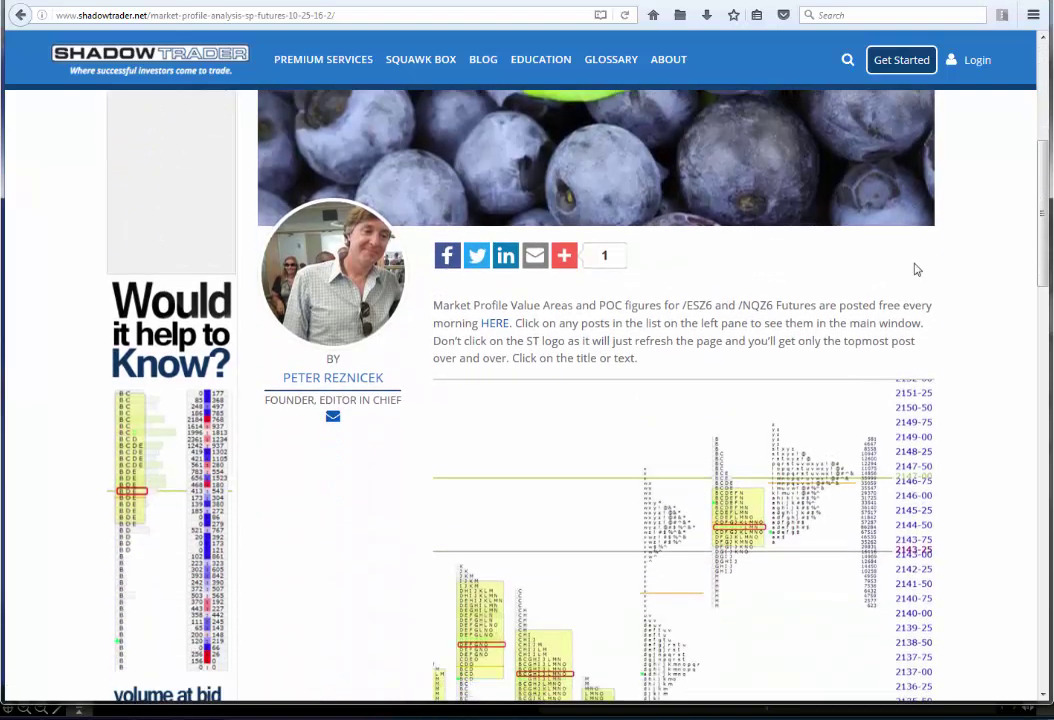
pyautogui.moveTo(434, 290); pyautogui.dragTo(652, 355)
pyautogui.click(688, 263)
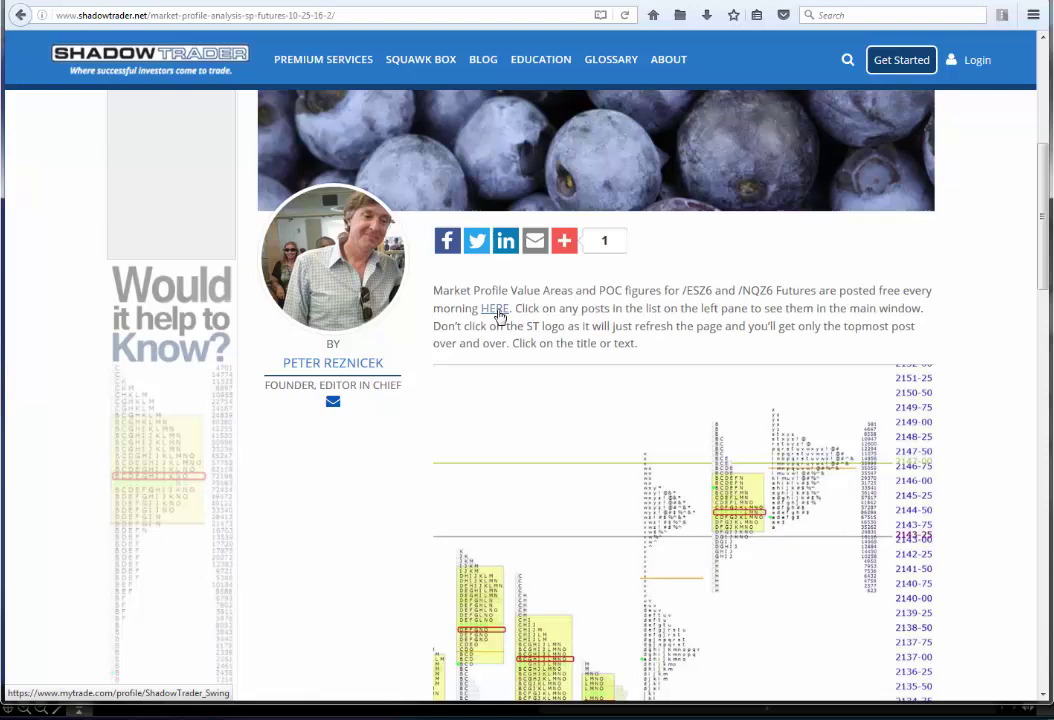
pyautogui.moveTo(450, 291); pyautogui.dragTo(609, 308)
pyautogui.click(624, 283)
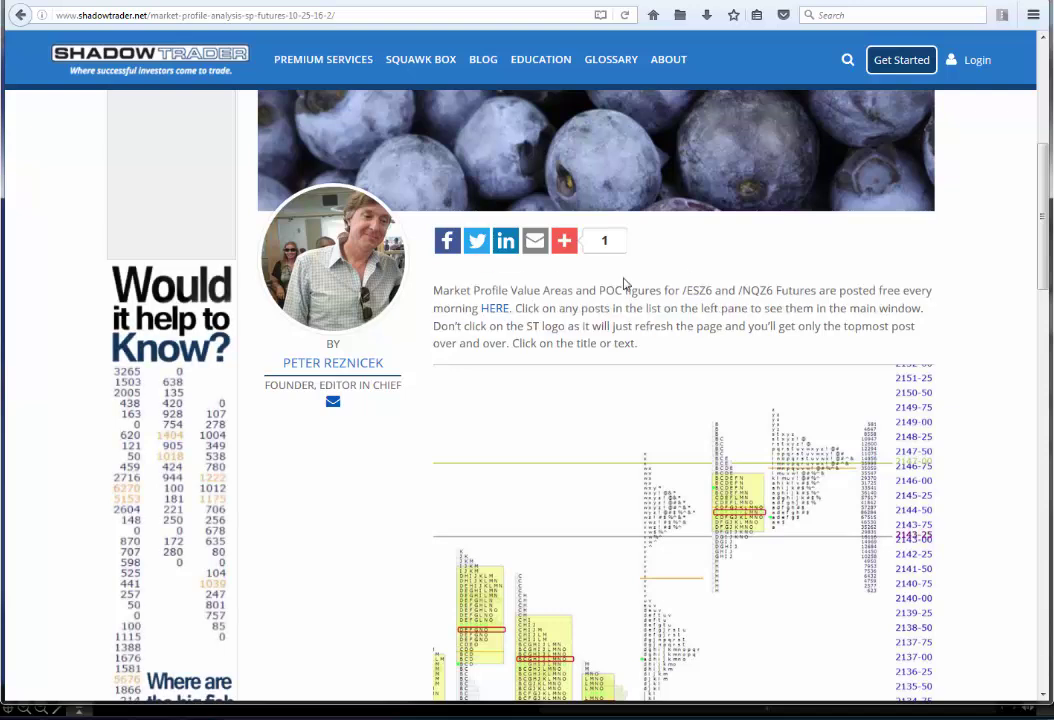
pyautogui.click(496, 310)
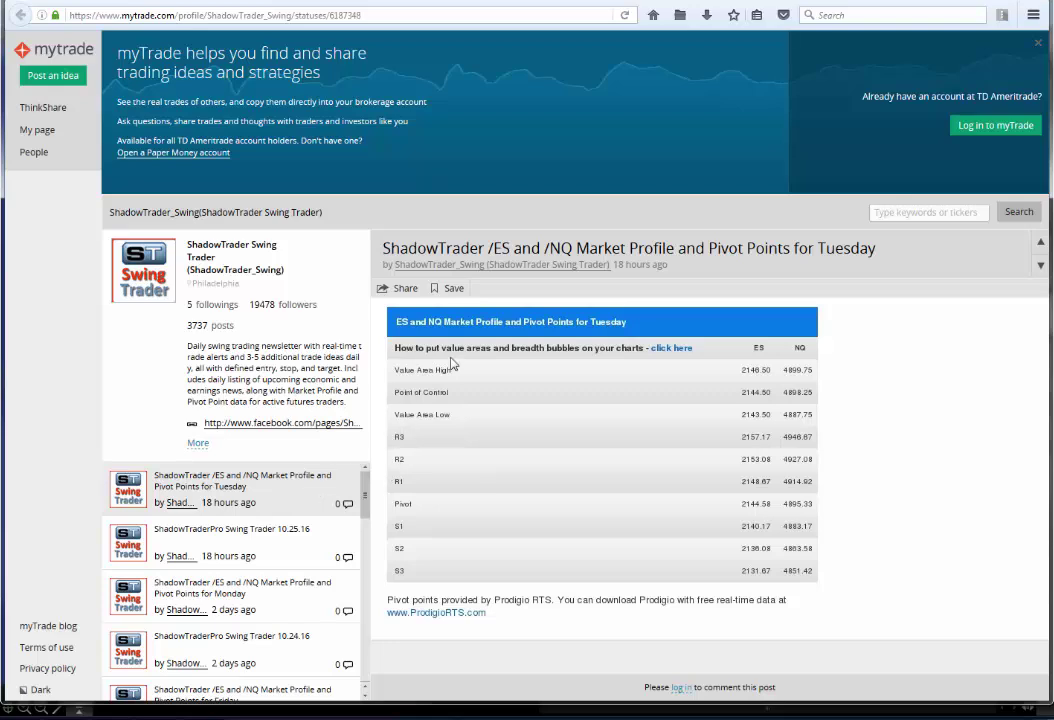
# Open myTrade's Tuesday /ES and /NQ Market Profile and Pivot Points post
pyautogui.moveTo(363, 494)
pyautogui.mouseDown()
pyautogui.moveTo(366, 535)
pyautogui.moveTo(360, 470)
pyautogui.mouseUp()
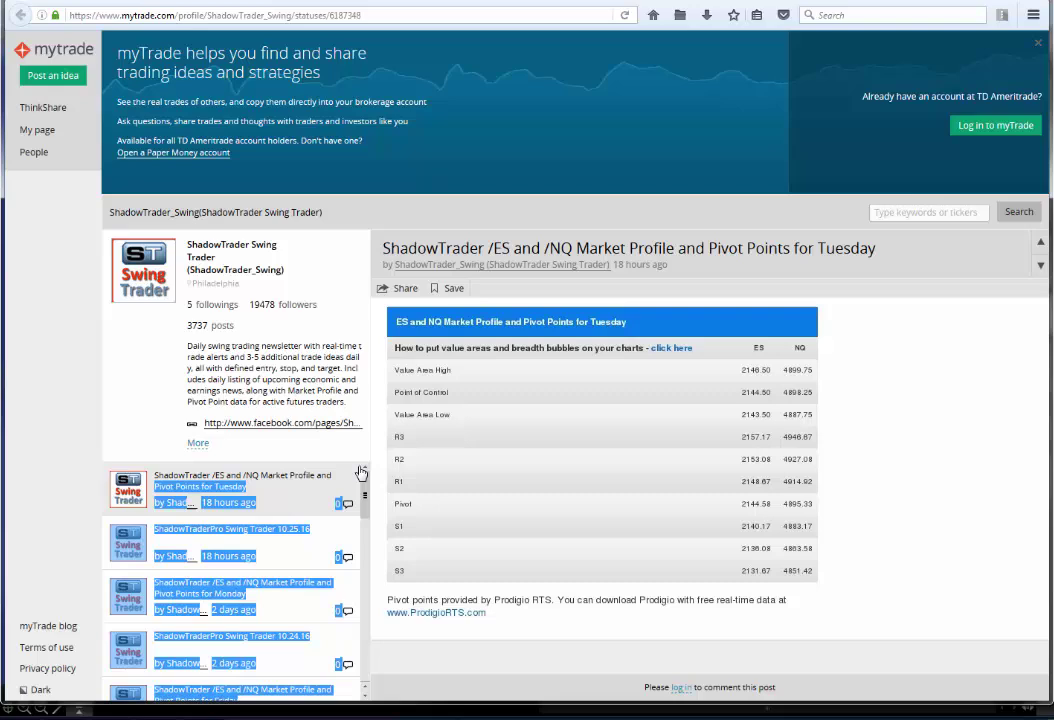
pyautogui.click(220, 545)
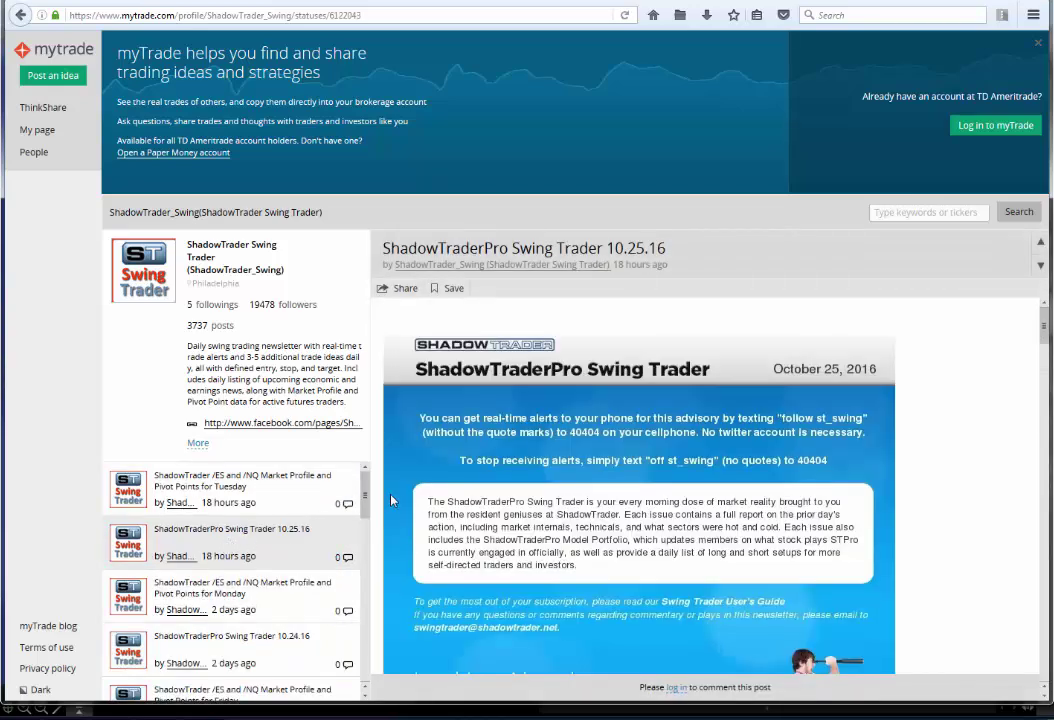
pyautogui.scroll(-3, 365, 505)
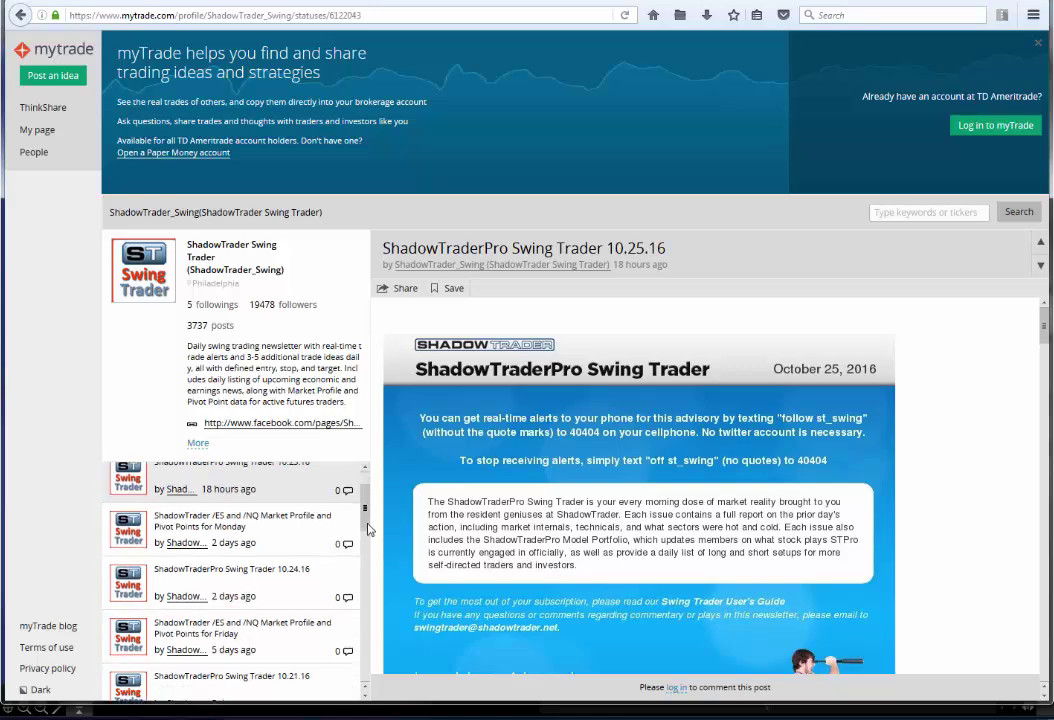
pyautogui.scroll(3, 270, 496)
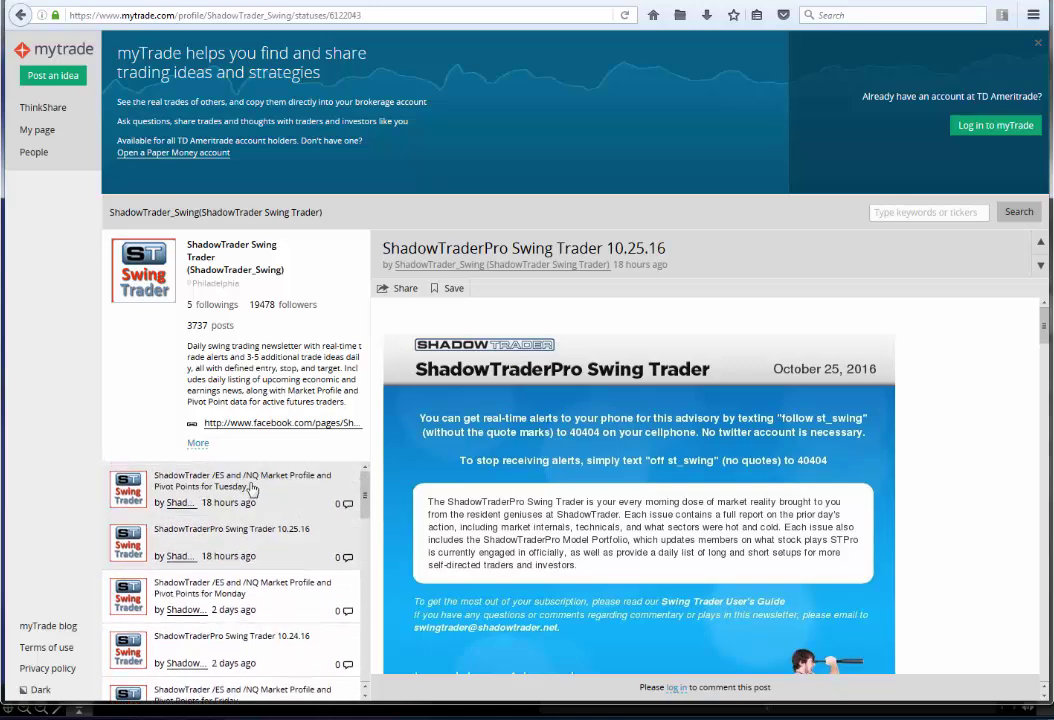
pyautogui.click(255, 488)
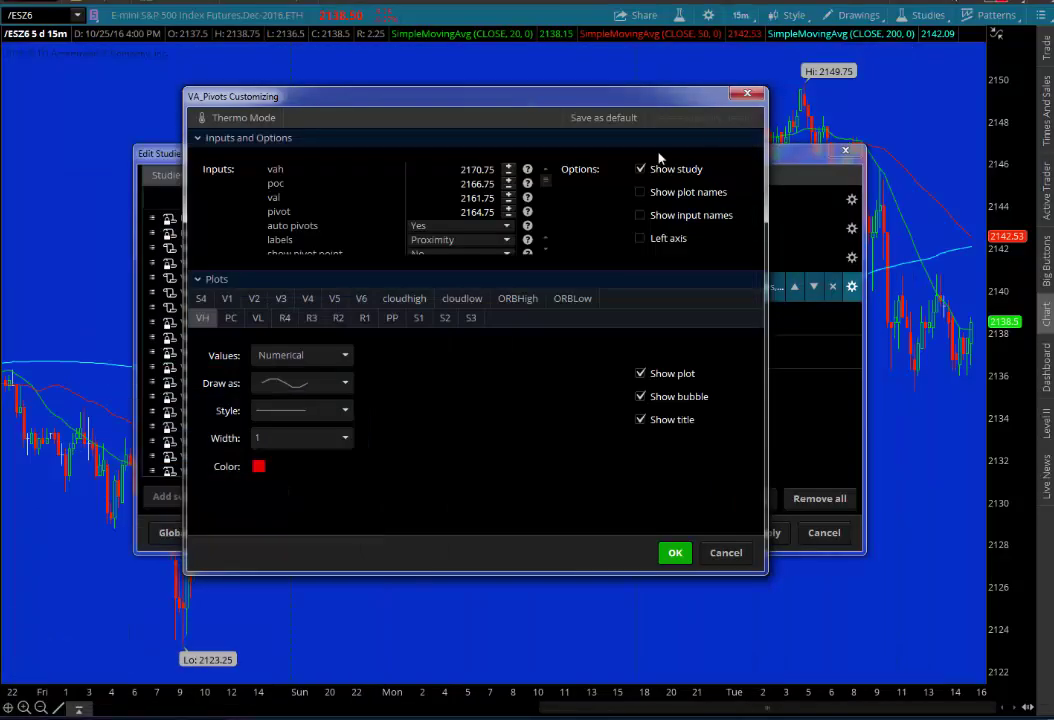
# Set the vah input to 2146.50 and poc to 2144.50
pyautogui.press('Delete')
pyautogui.press('Delete')
pyautogui.press('Delete')
pyautogui.press('Delete')
pyautogui.press('Delete')
pyautogui.press('Delete')
pyautogui.press('Delete')
pyautogui.write('2146.50')
pyautogui.press('Tab')
pyautogui.press('Delete')
pyautogui.press('Delete')
pyautogui.press('Delete')
pyautogui.press('Delete')
pyautogui.press('Delete')
pyautogui.press('Delete')
pyautogui.press('Delete')
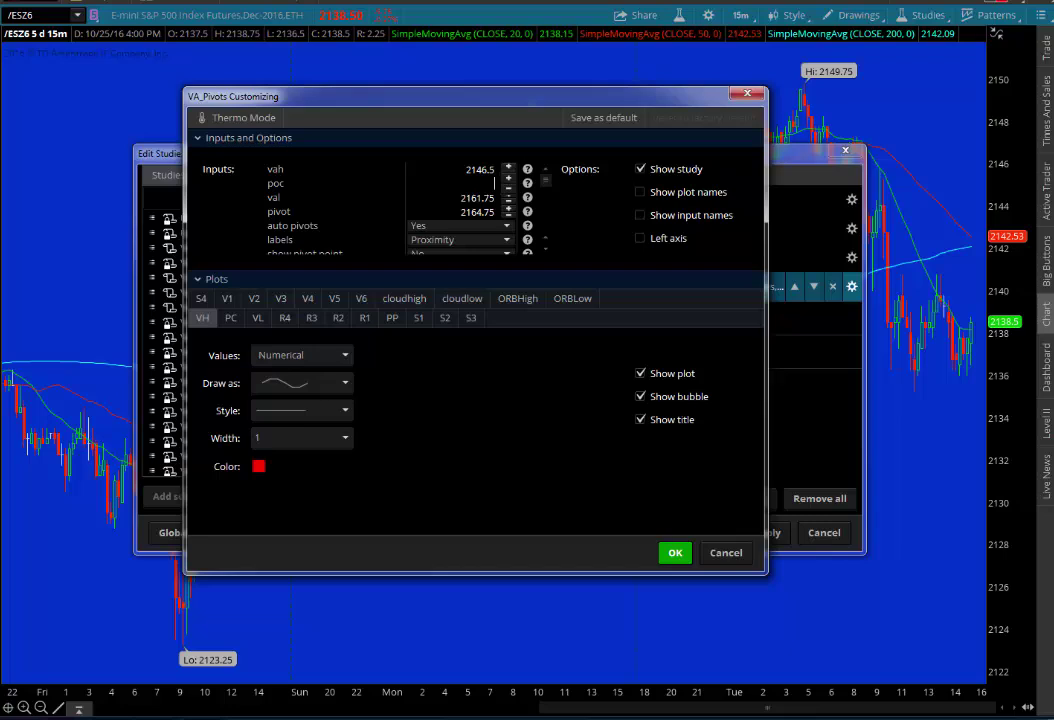
pyautogui.write('2144.50')
pyautogui.press('Tab')
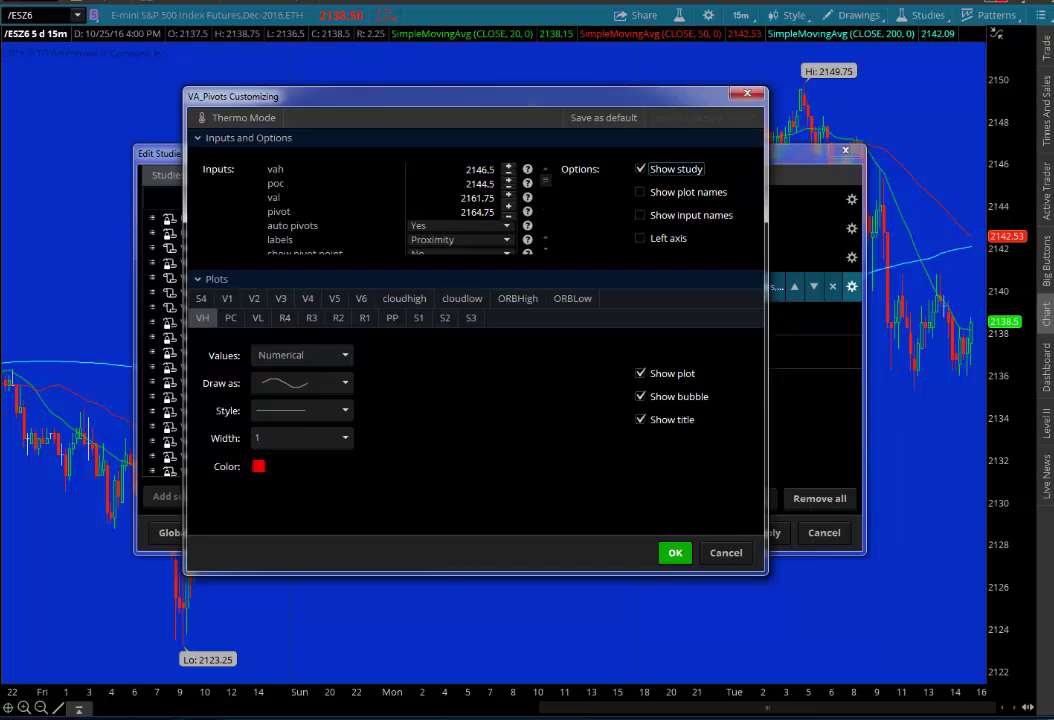
# Set the val input to 2143.50 and pivot to 2144.50
pyautogui.click(470, 197)
pyautogui.press('Delete')
pyautogui.press('Delete')
pyautogui.press('Delete')
pyautogui.press('Delete')
pyautogui.press('Delete')
pyautogui.press('Delete')
pyautogui.press('Delete')
pyautogui.write('2143.50')
pyautogui.press('Tab')
pyautogui.click(460, 212)
pyautogui.press('Delete')
pyautogui.press('Delete')
pyautogui.press('Delete')
pyautogui.press('Delete')
pyautogui.press('Delete')
pyautogui.press('Delete')
pyautogui.press('Delete')
pyautogui.write('2144.')
pyautogui.write('50')
pyautogui.press('BackSpace')
pyautogui.write('5')
pyautogui.press('BackSpace')
pyautogui.write('0')
pyautogui.press('Tab')
# Switch show pivot point to Yes, then back to No
pyautogui.click(546, 253)
pyautogui.click(546, 253)
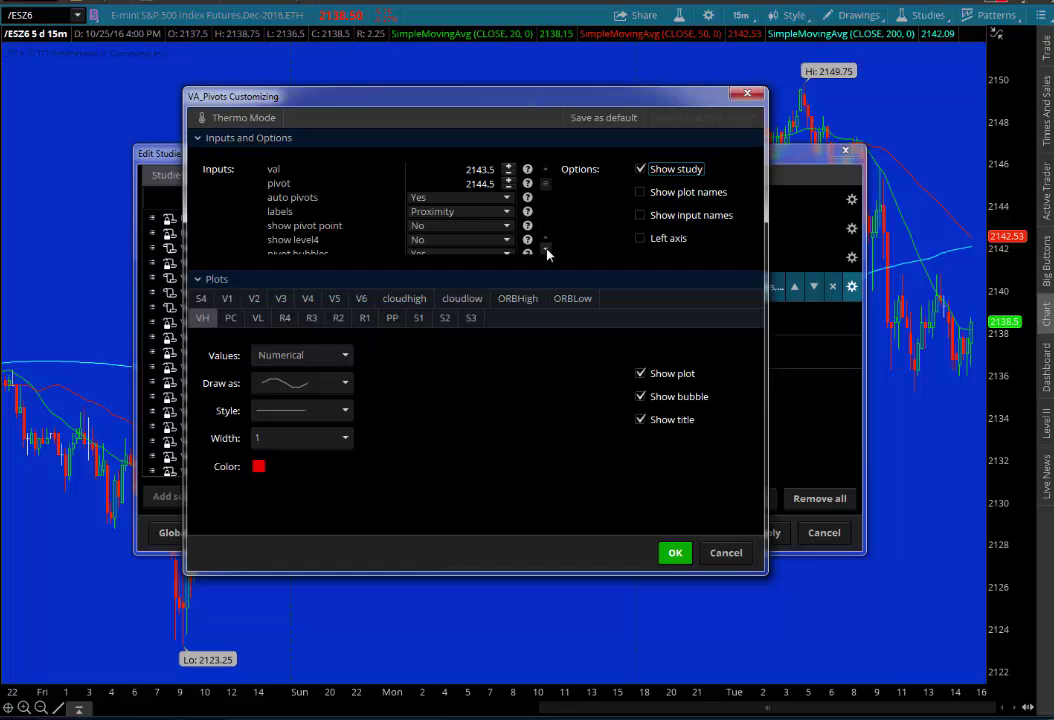
pyautogui.click(546, 253)
pyautogui.click(546, 253)
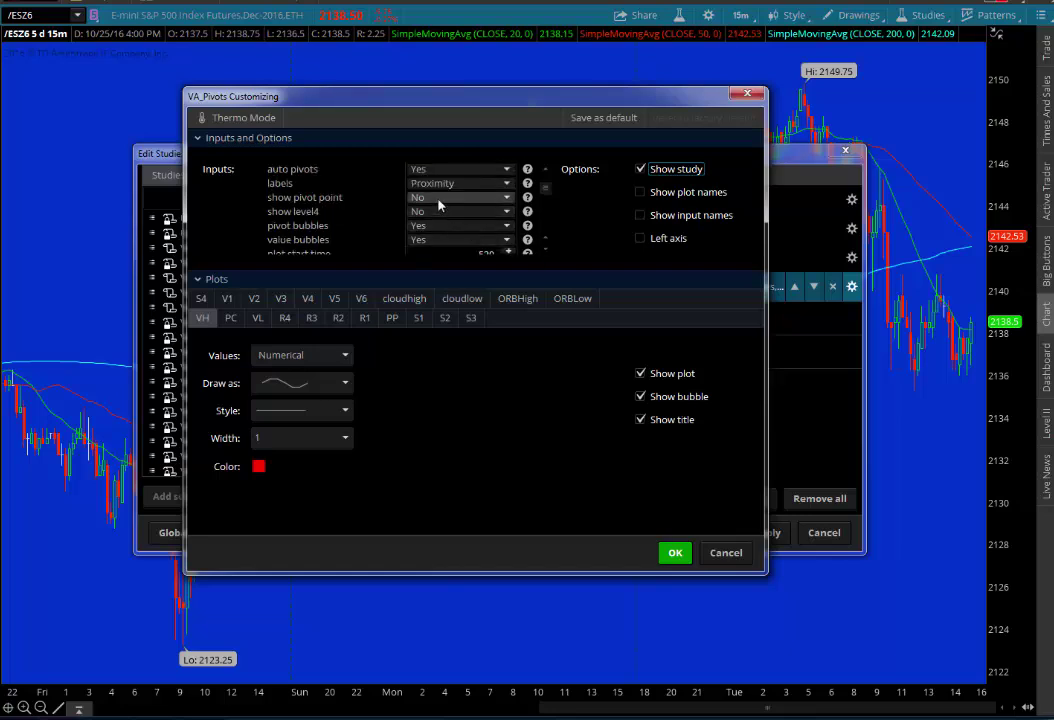
pyautogui.click(505, 199)
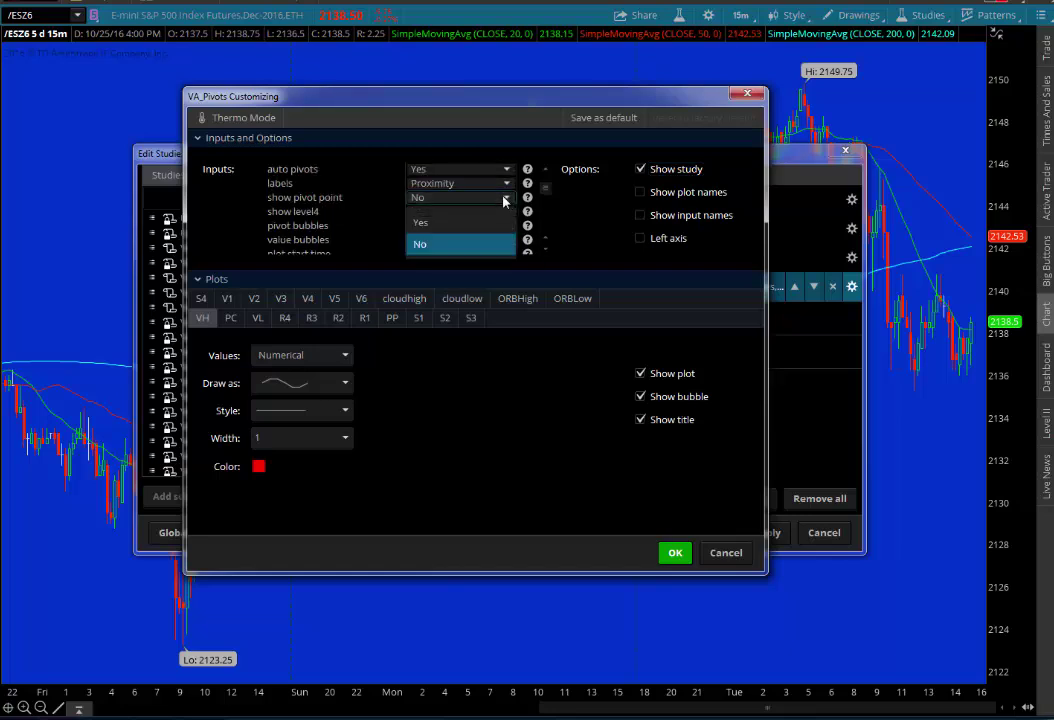
pyautogui.click(500, 222)
pyautogui.click(500, 200)
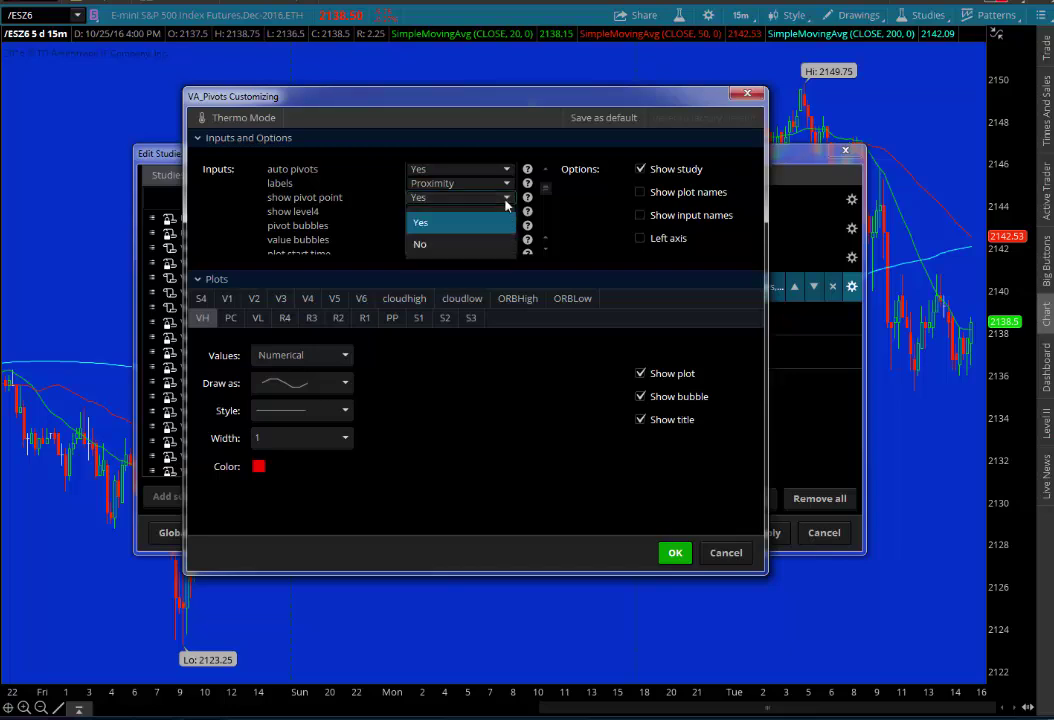
pyautogui.click(447, 244)
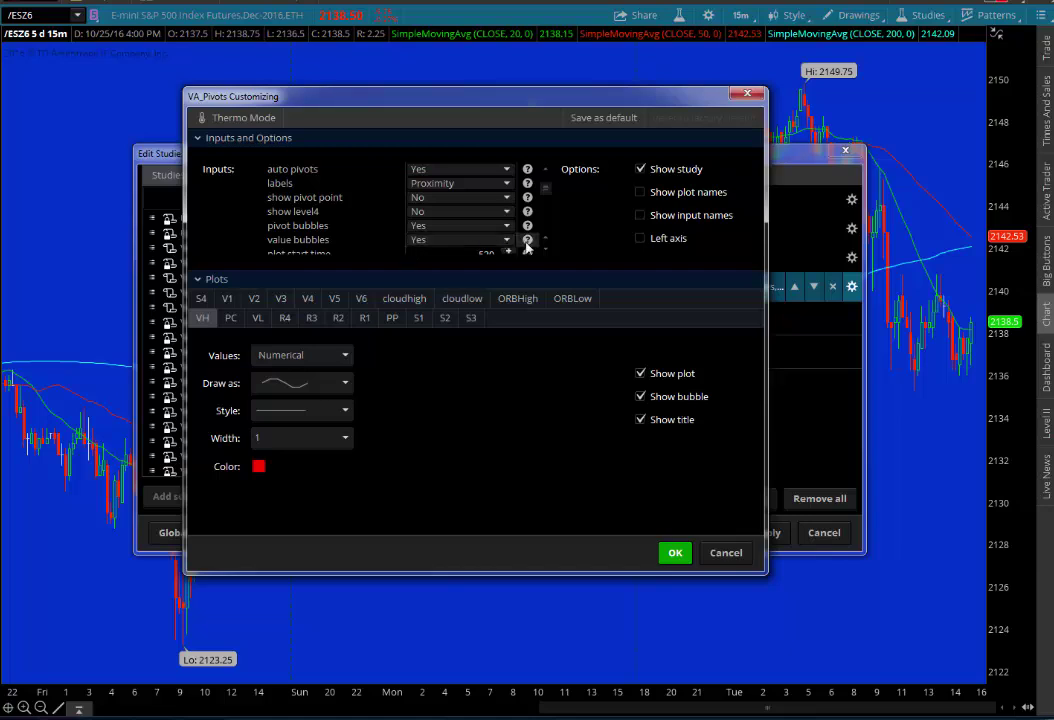
# Change the plot start time from 530 to 800
pyautogui.scroll(-1, 541, 245)
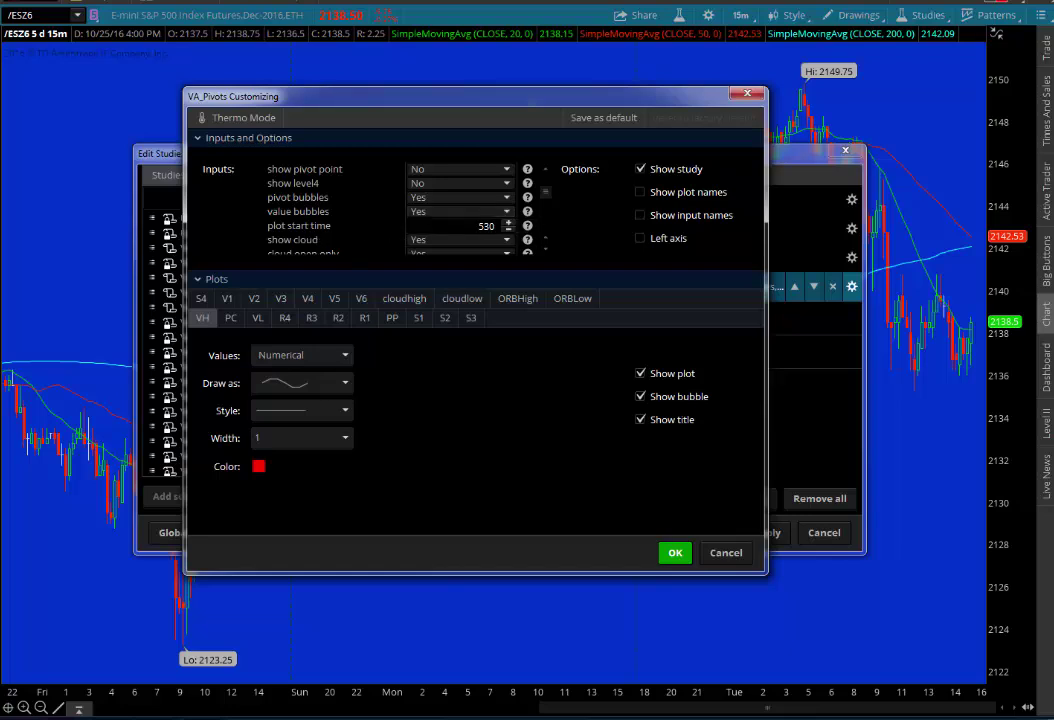
pyautogui.doubleClick(486, 225)
pyautogui.press('BackSpace')
pyautogui.write('800')
pyautogui.click(545, 250)
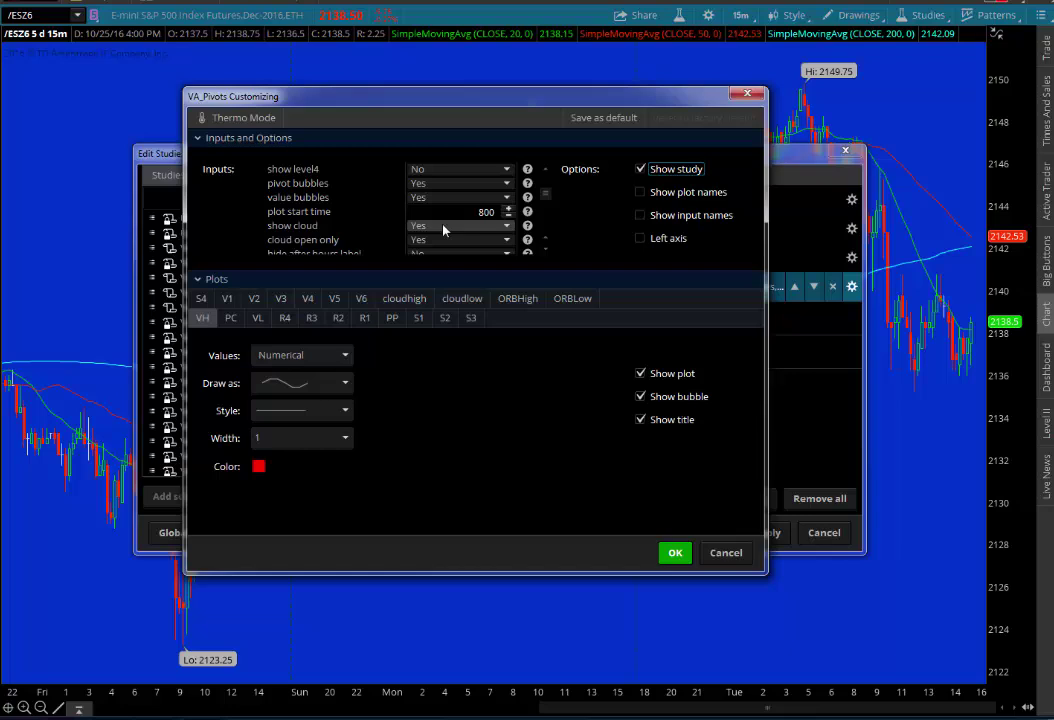
# Set cloud open only to No
pyautogui.click(507, 243)
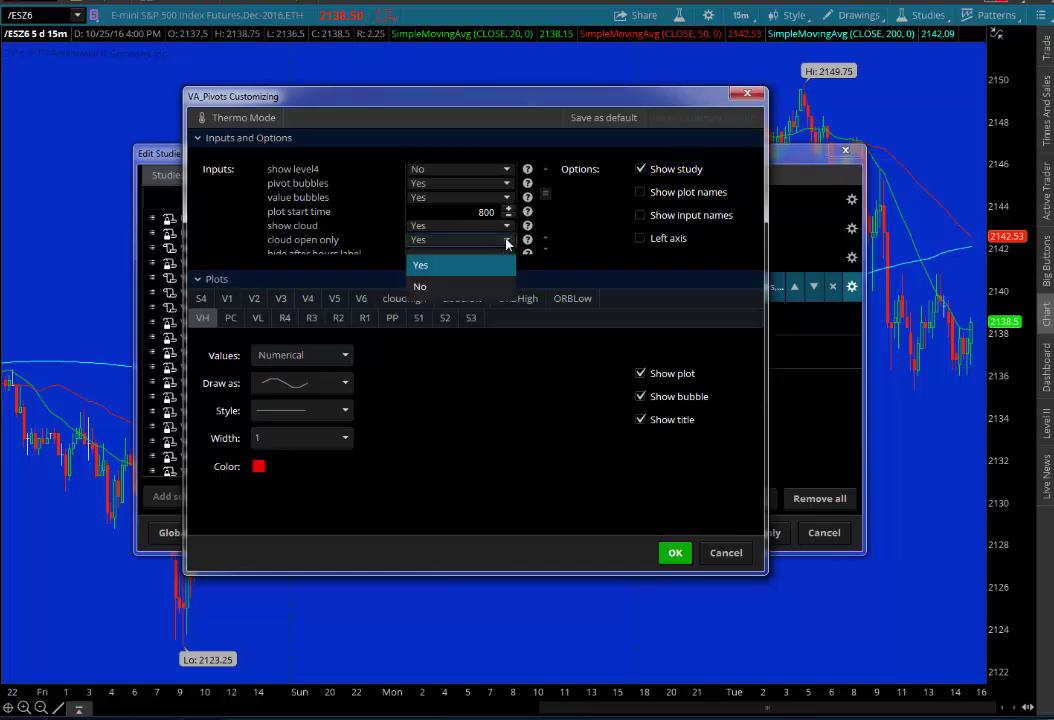
pyautogui.click(430, 288)
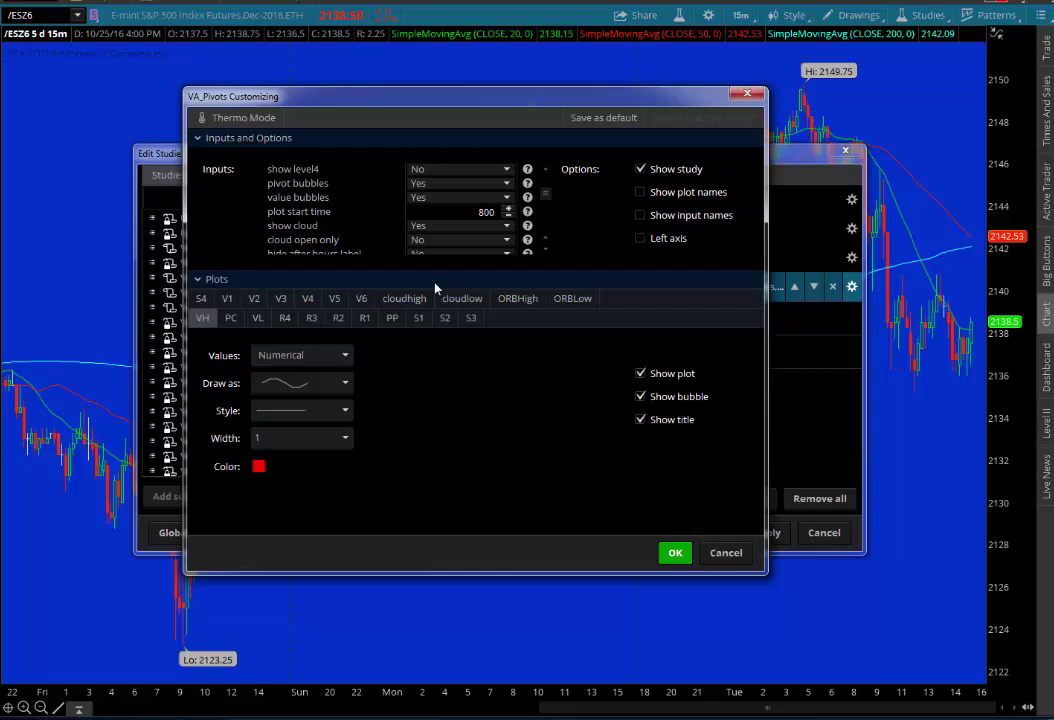
pyautogui.click(546, 252)
pyautogui.click(546, 252)
pyautogui.click(546, 252)
pyautogui.click(546, 252)
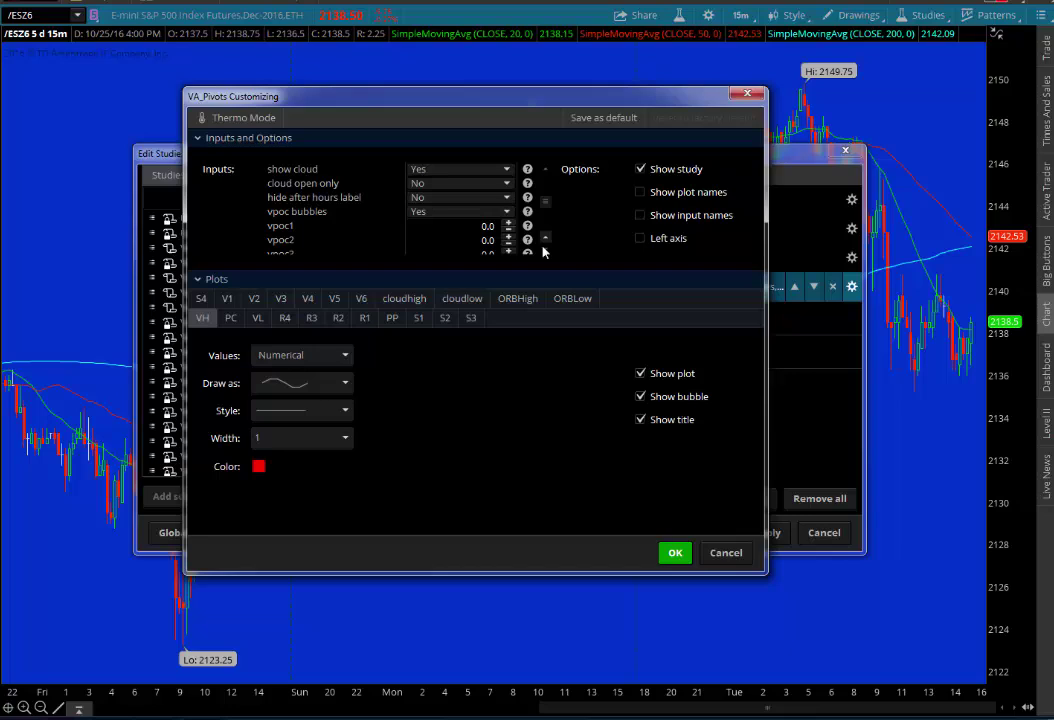
# Set show s1 and show r1 to No in the VA_Pivots inputs
pyautogui.click(546, 252)
pyautogui.click(546, 252)
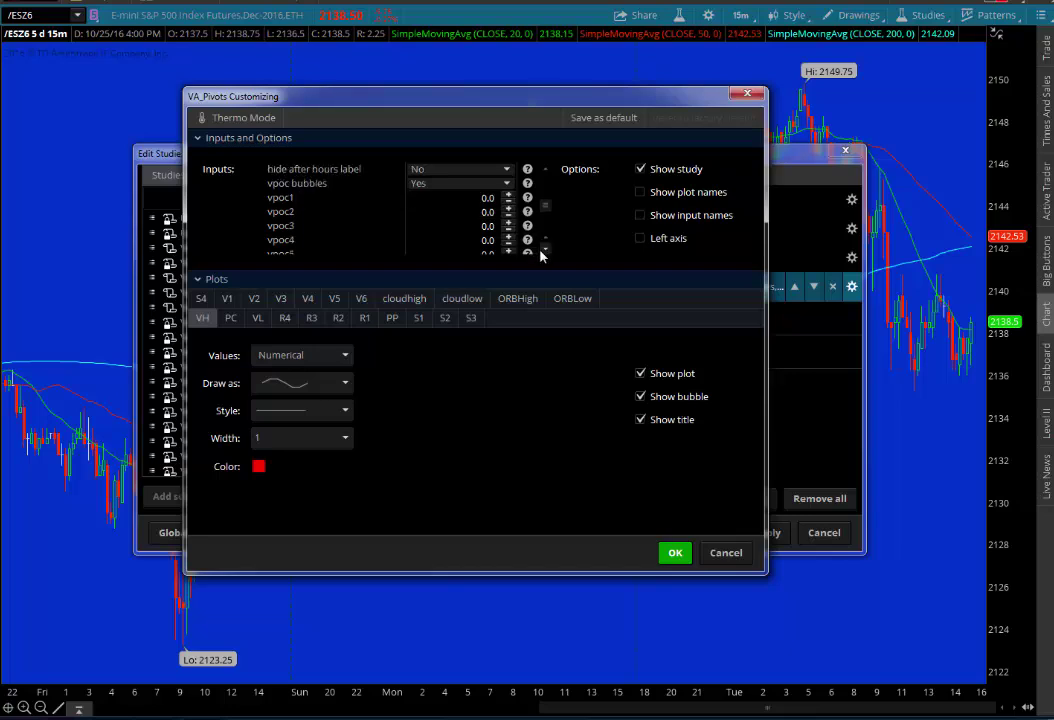
pyautogui.click(544, 252)
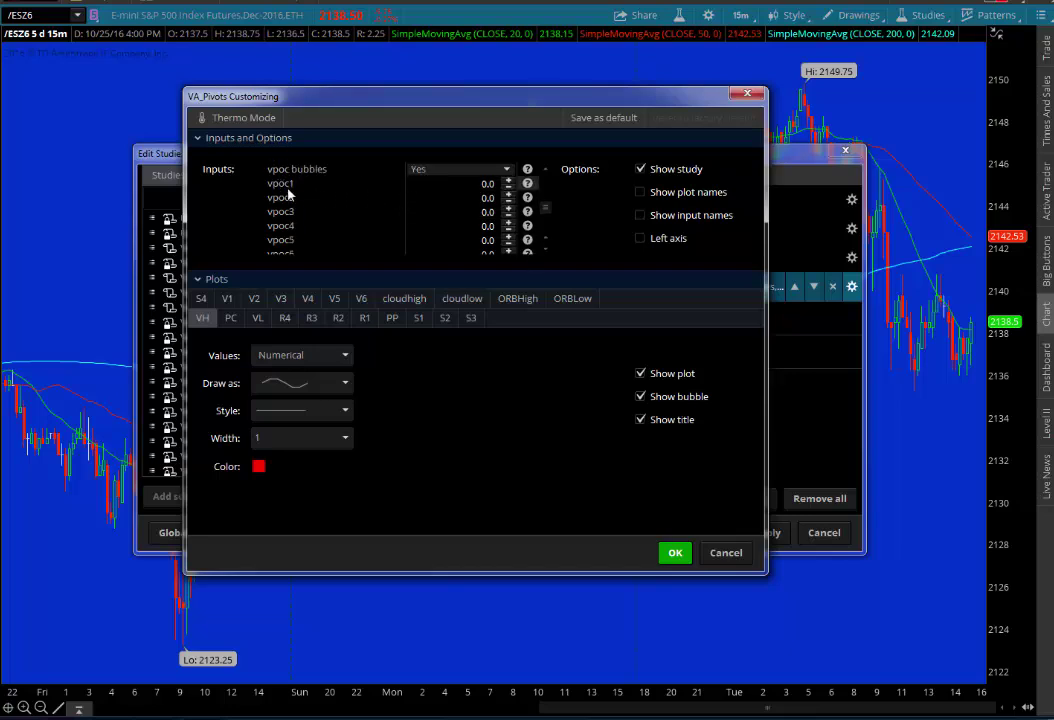
pyautogui.scroll(-2, 532, 241)
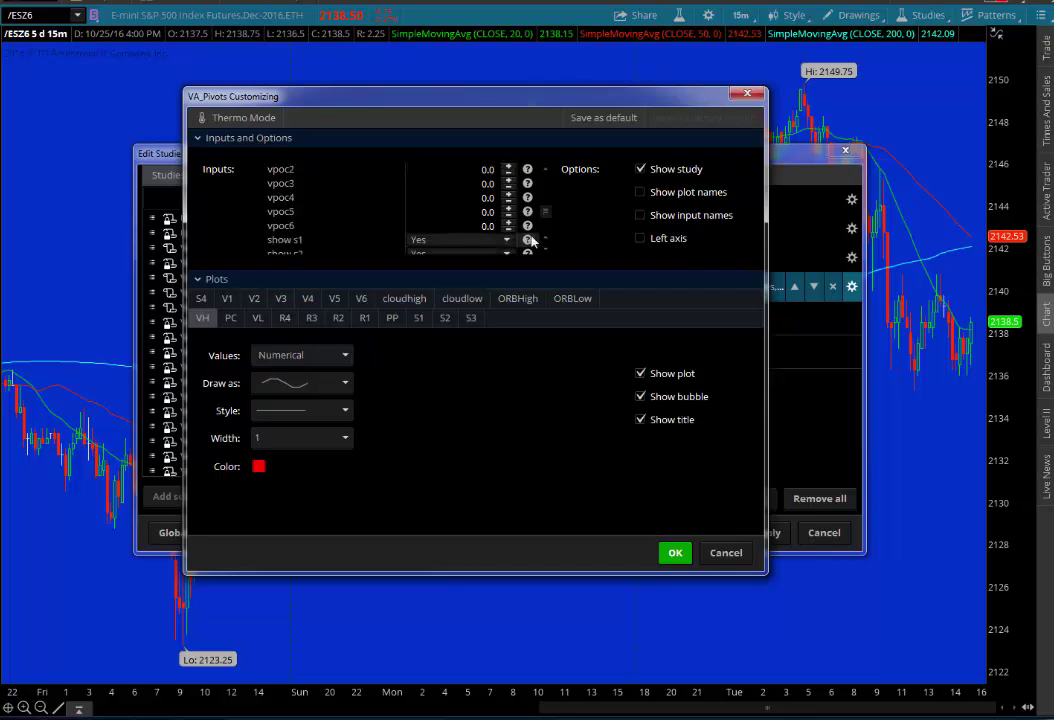
pyautogui.scroll(2, 547, 176)
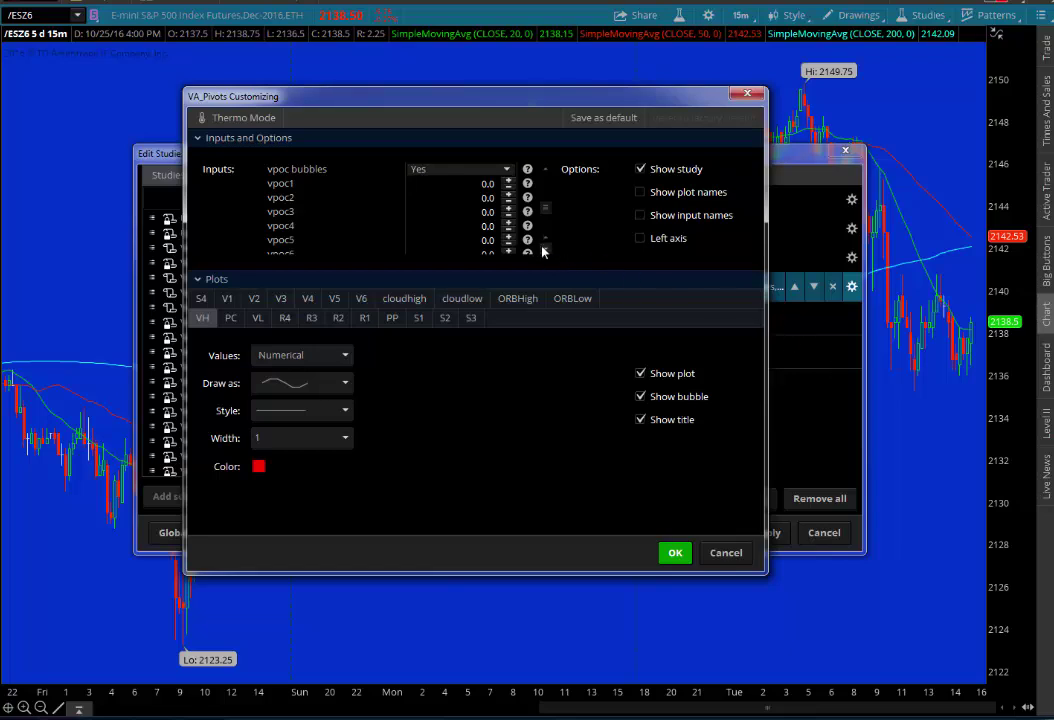
pyautogui.scroll(-4, 545, 250)
pyautogui.scroll(-2, 545, 252)
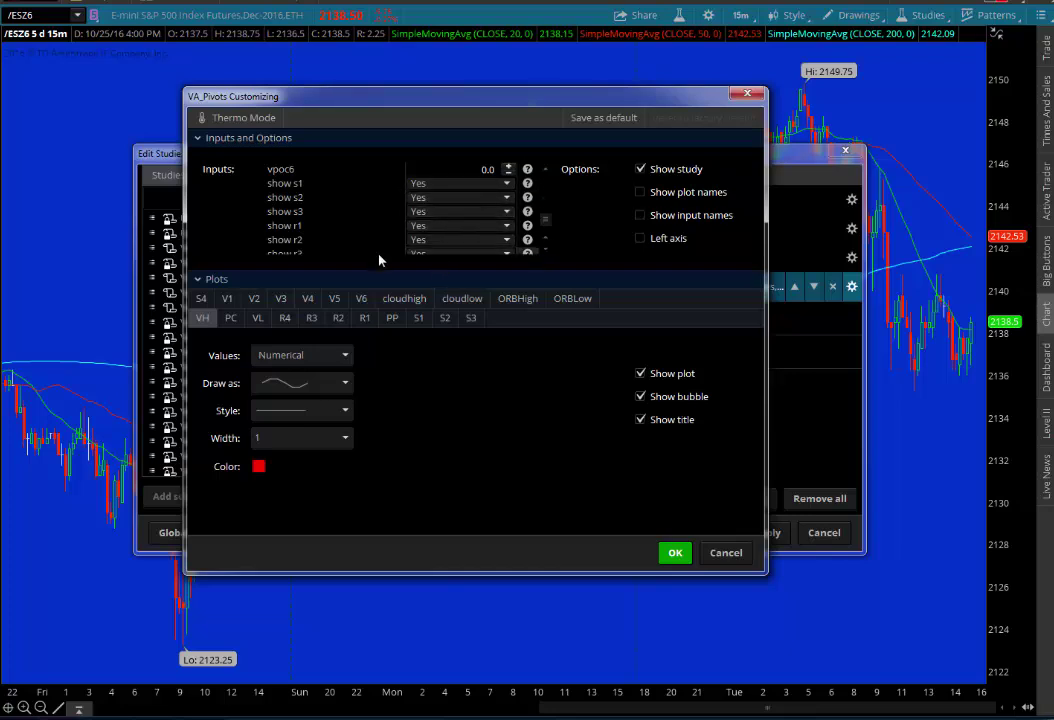
pyautogui.click(437, 185)
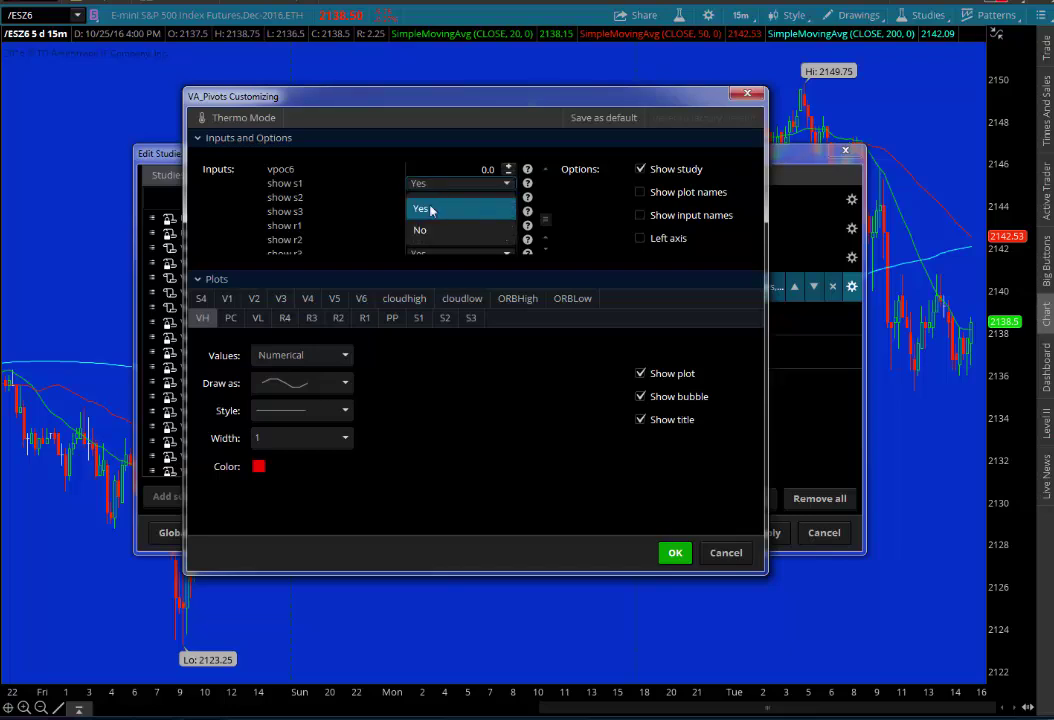
pyautogui.click(426, 236)
pyautogui.click(426, 225)
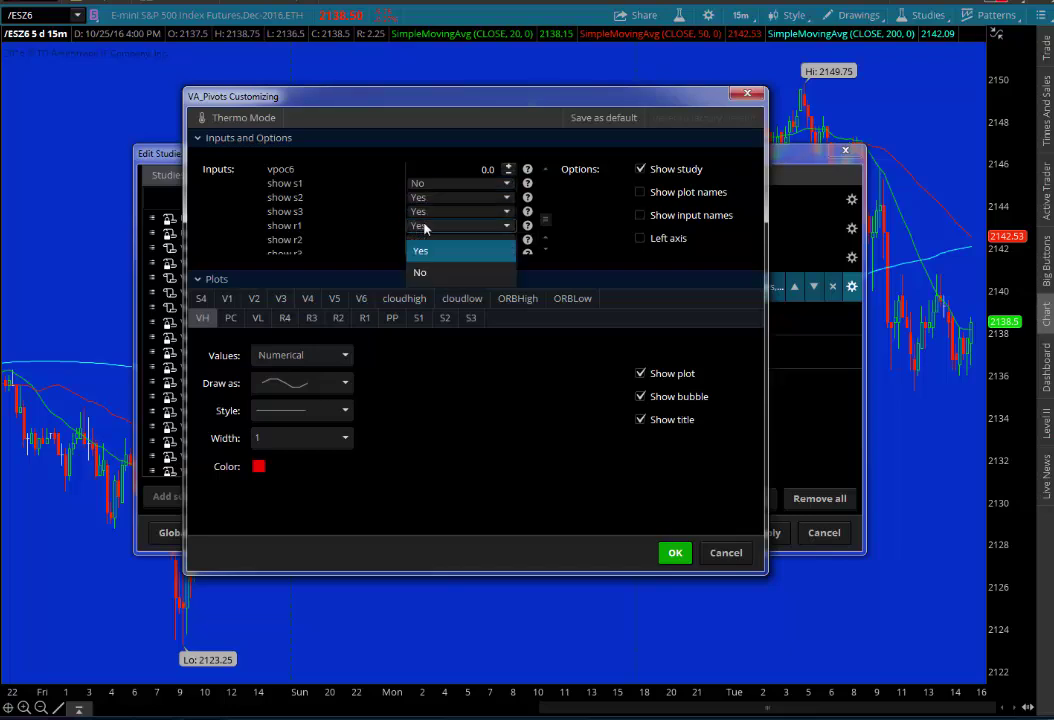
pyautogui.click(423, 269)
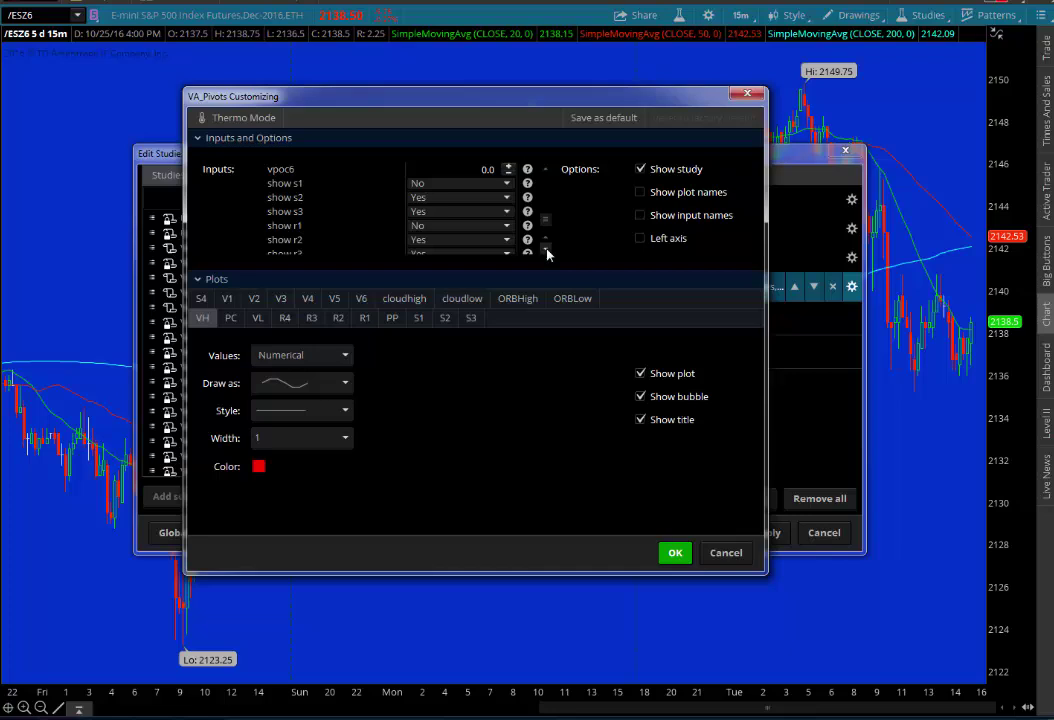
pyautogui.scroll(-3, 545, 249)
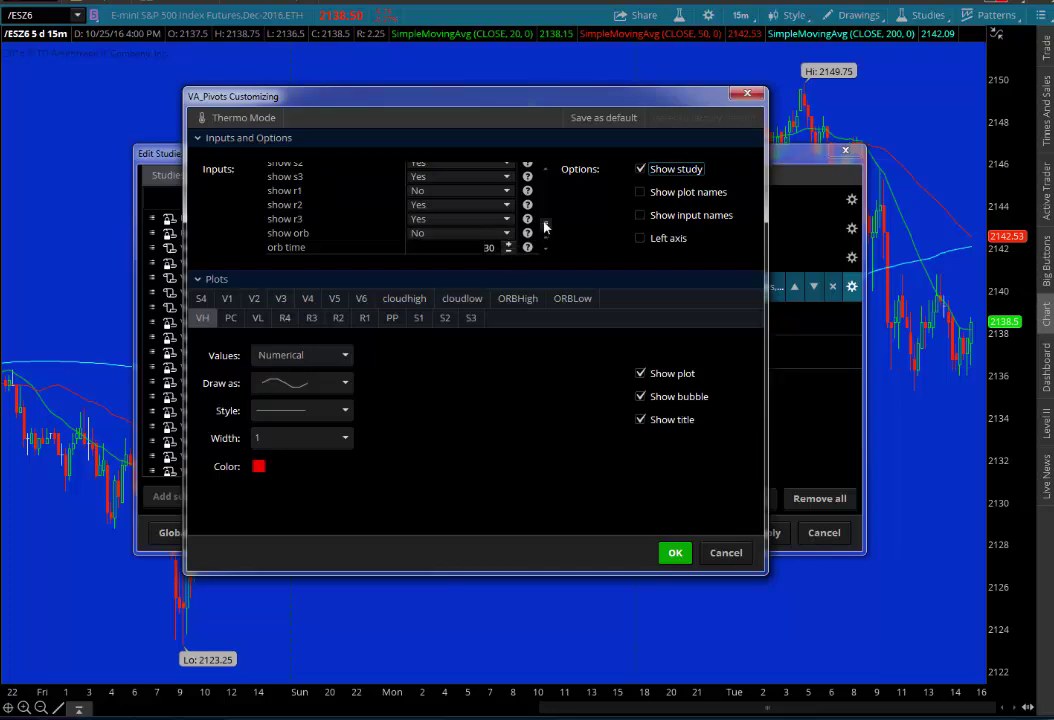
pyautogui.moveTo(545, 224); pyautogui.dragTo(545, 189)
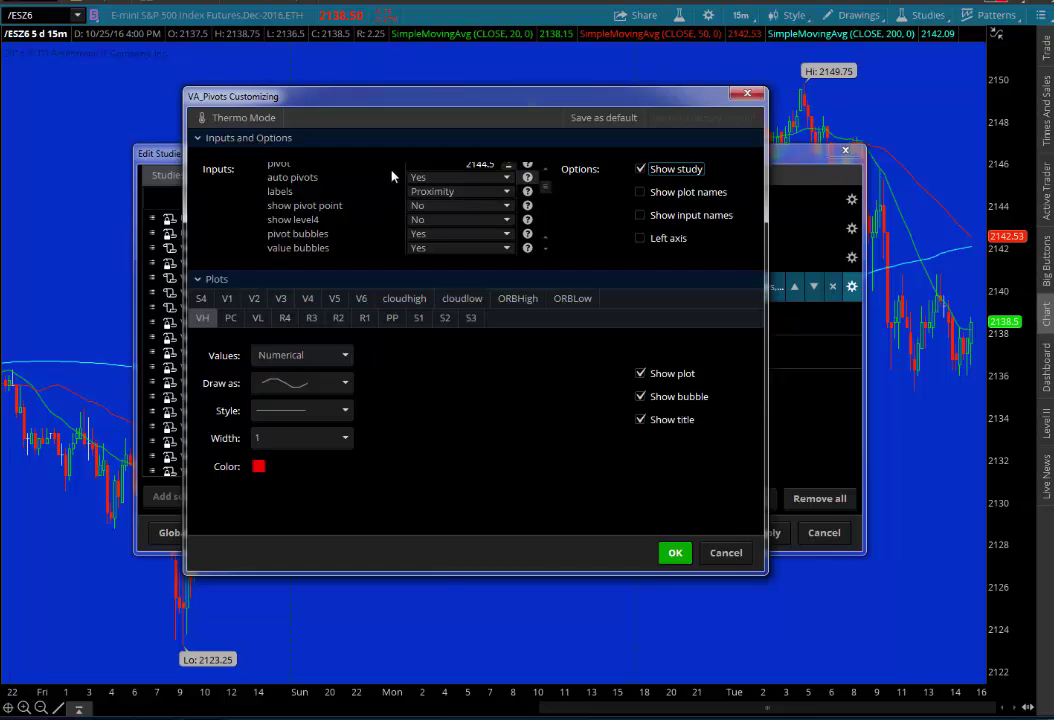
# Confirm and apply the VA_Pivots settings, plotting the 2146.5–2143.5 cloud with R2, S2, S3 lines
pyautogui.click(674, 551)
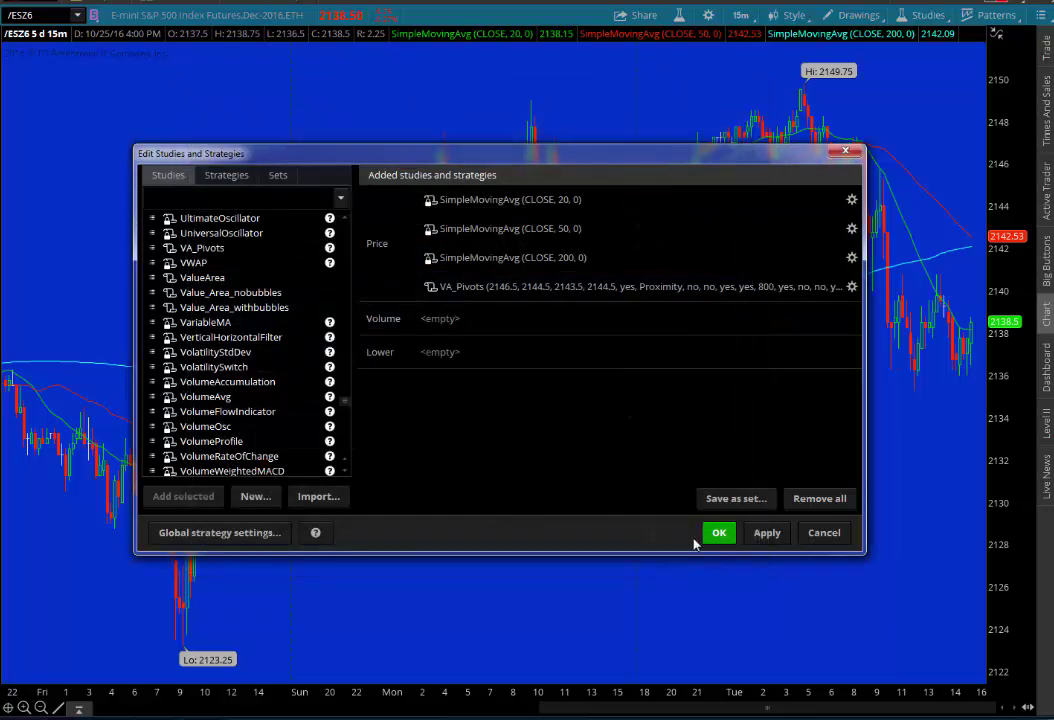
pyautogui.click(767, 533)
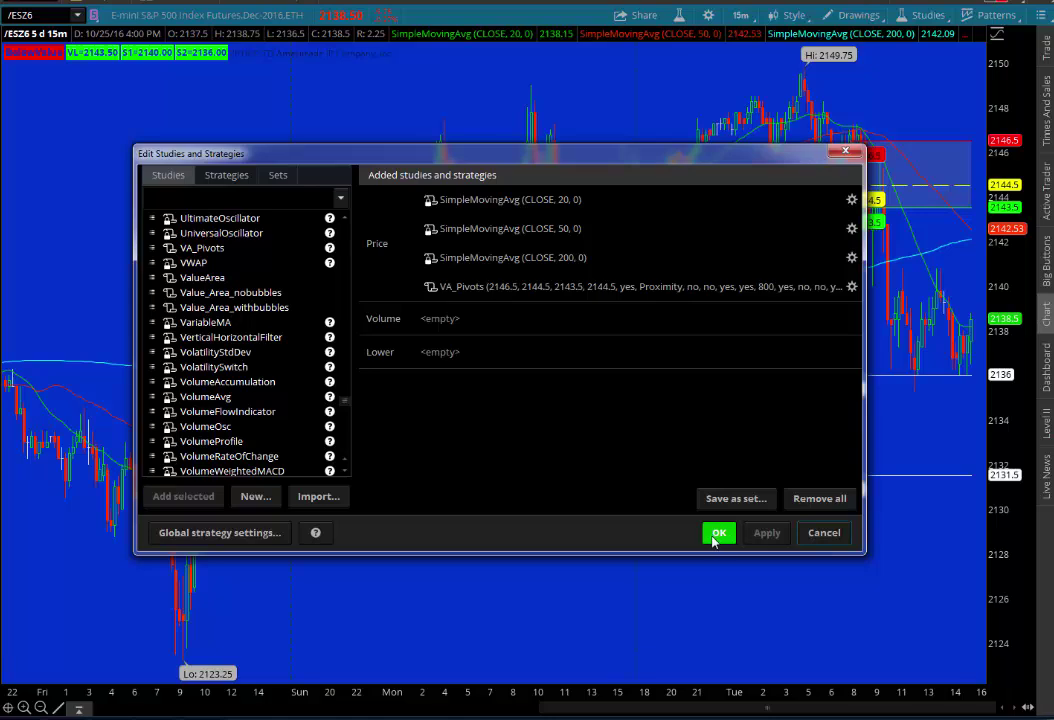
pyautogui.click(716, 534)
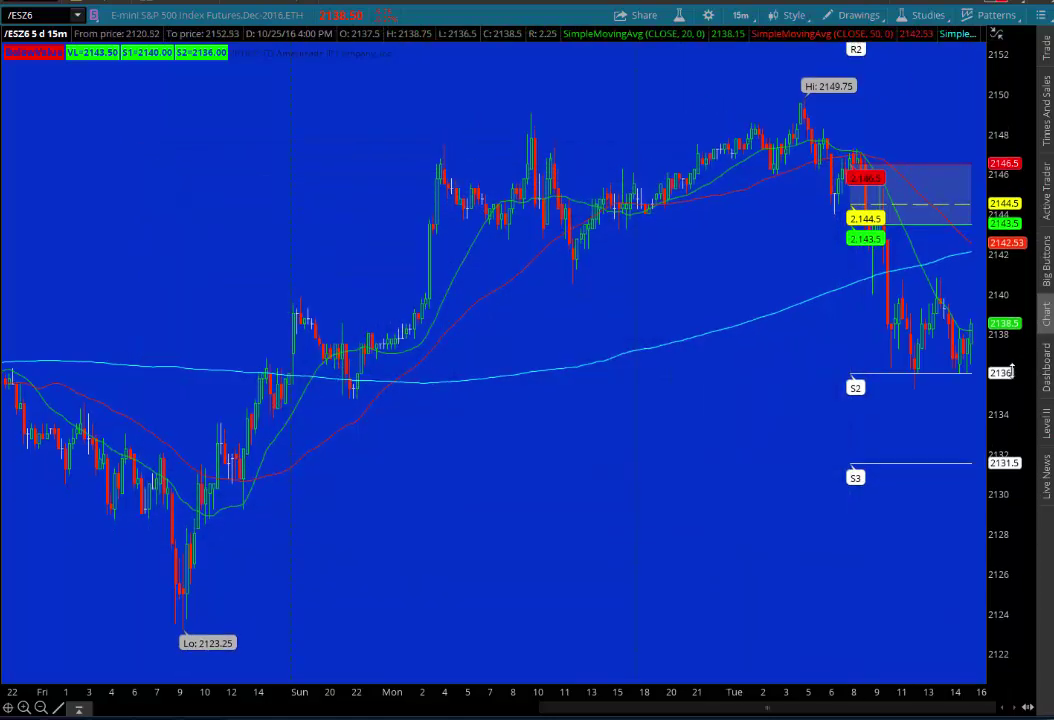
pyautogui.moveTo(1011, 369); pyautogui.dragTo(1006, 378)
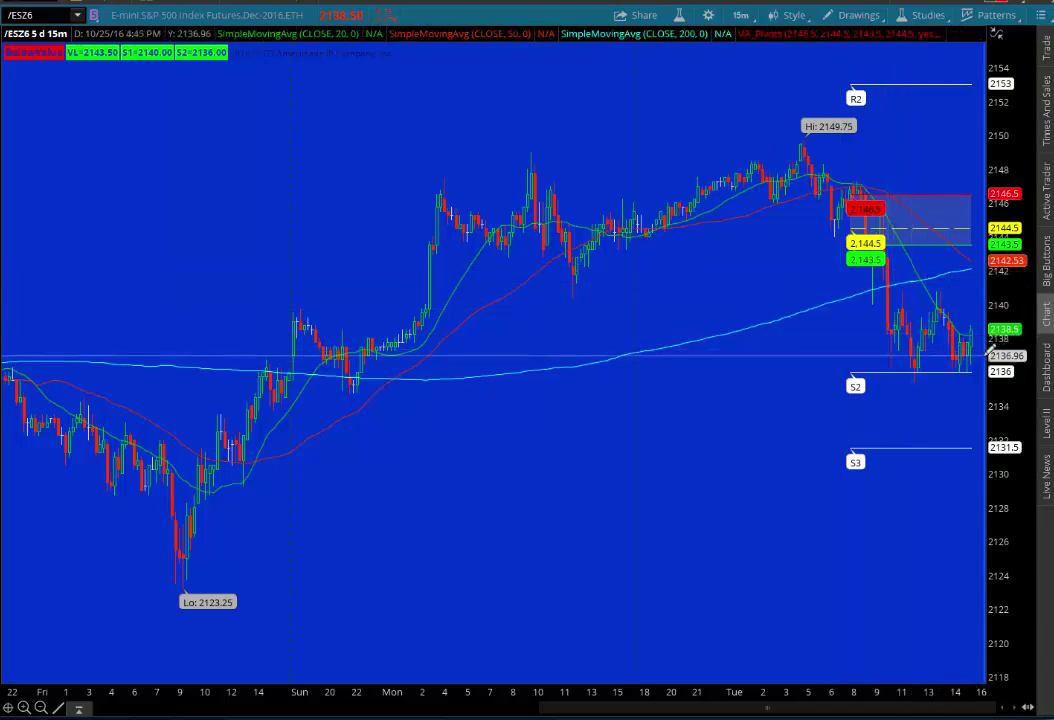
# Compress the /ES price scale until the R3 line at 2157 appears with all levels down to S3
pyautogui.moveTo(1006, 306); pyautogui.dragTo(985, 343)
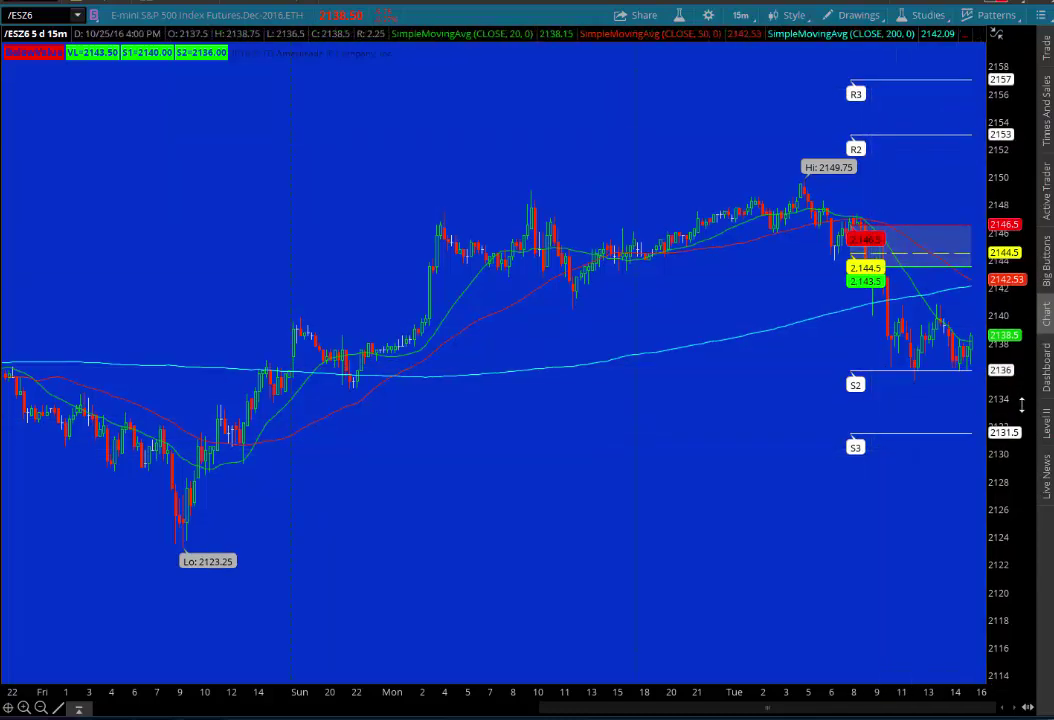
pyautogui.moveTo(1019, 400); pyautogui.dragTo(990, 360)
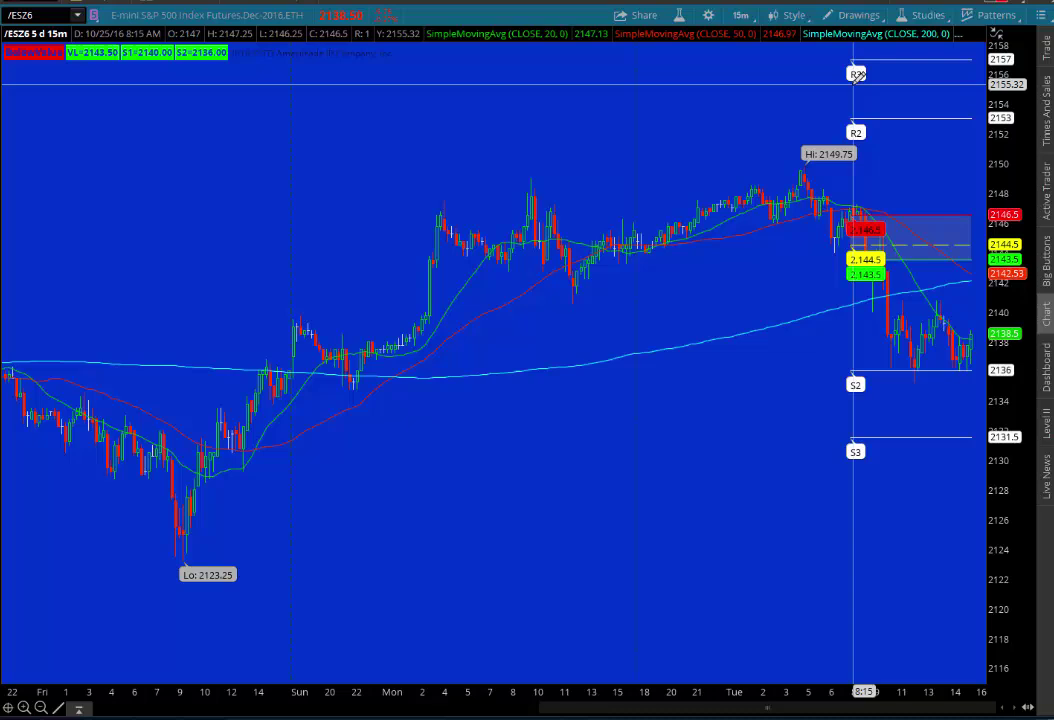
pyautogui.moveTo(1006, 385)
pyautogui.mouseDown()
pyautogui.moveTo(996, 440)
pyautogui.moveTo(1013, 395)
pyautogui.mouseUp()
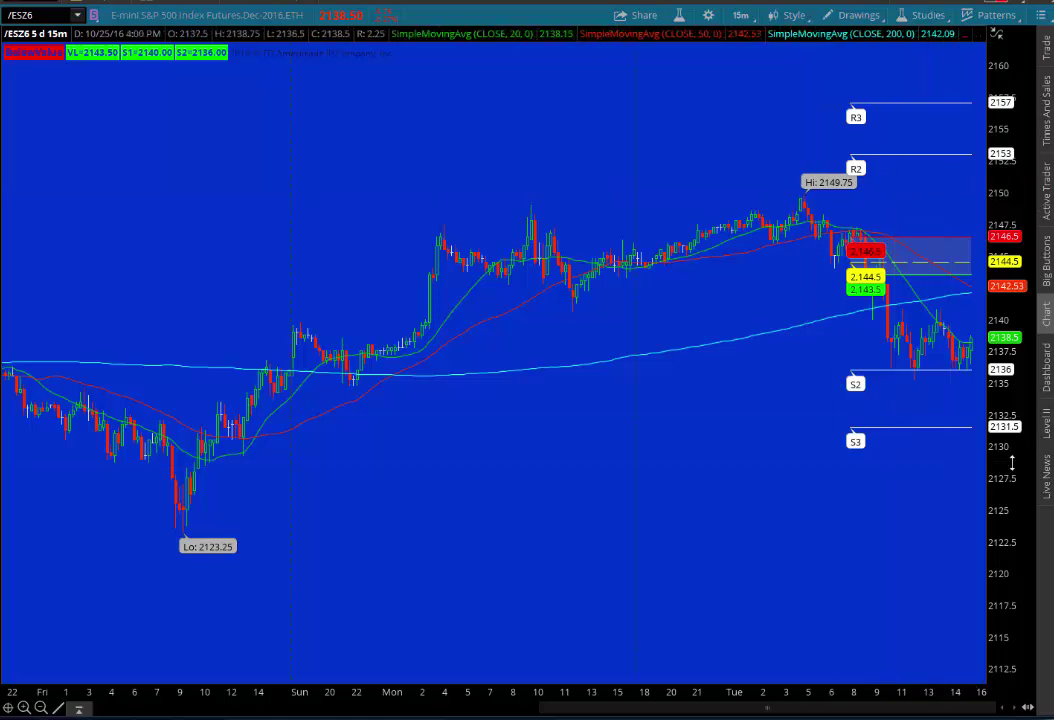
pyautogui.moveTo(1012, 462); pyautogui.dragTo(1011, 469)
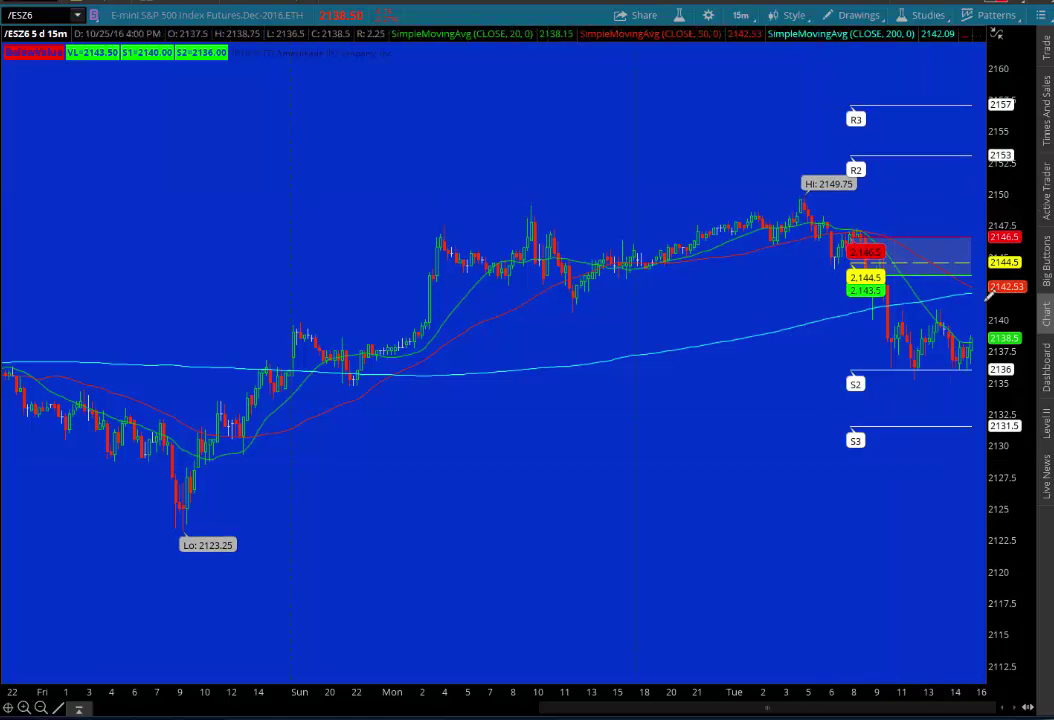
# Return to the four-chart grid, then open Save grid as... and cancel without saving
pyautogui.click(742, 4)
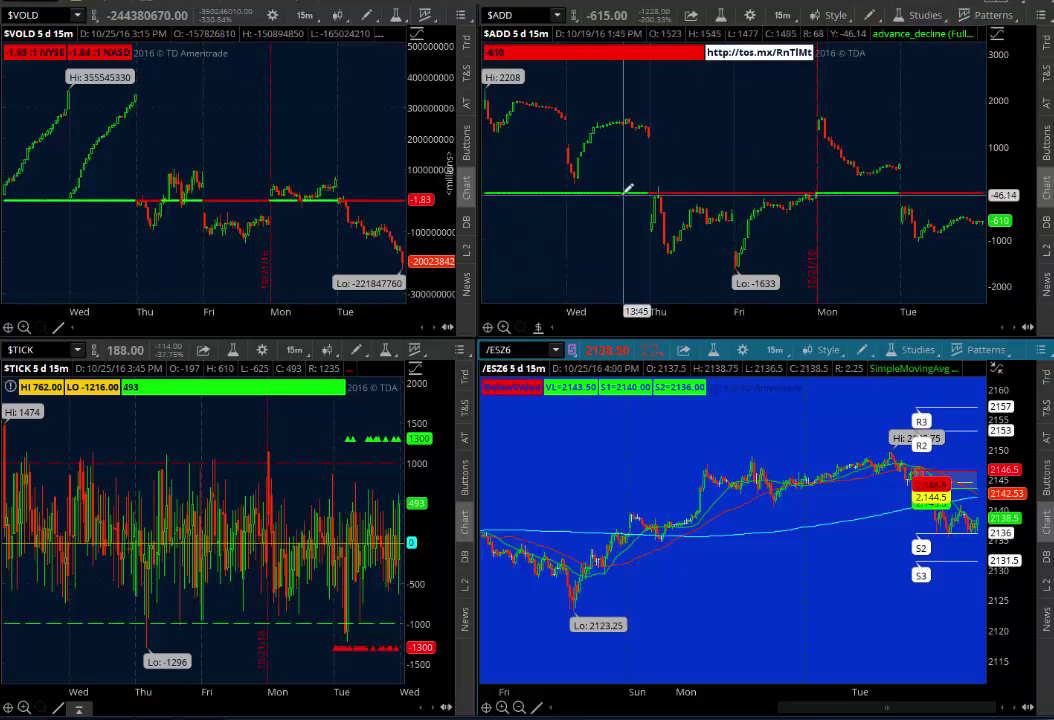
pyautogui.click(1022, 8)
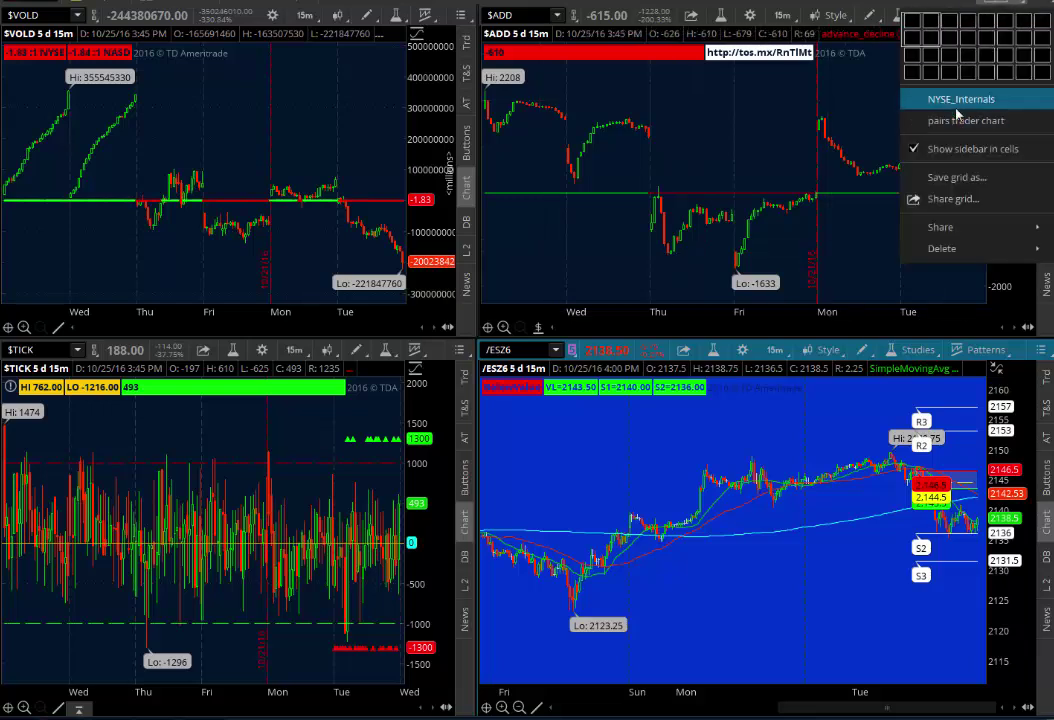
pyautogui.click(953, 178)
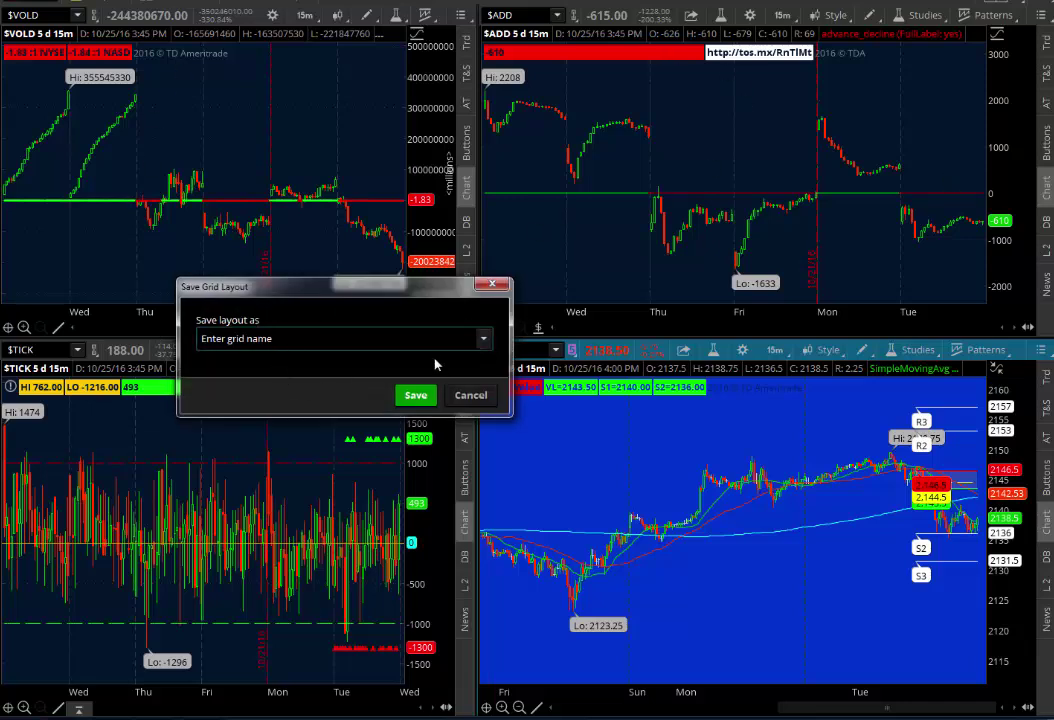
pyautogui.click(462, 395)
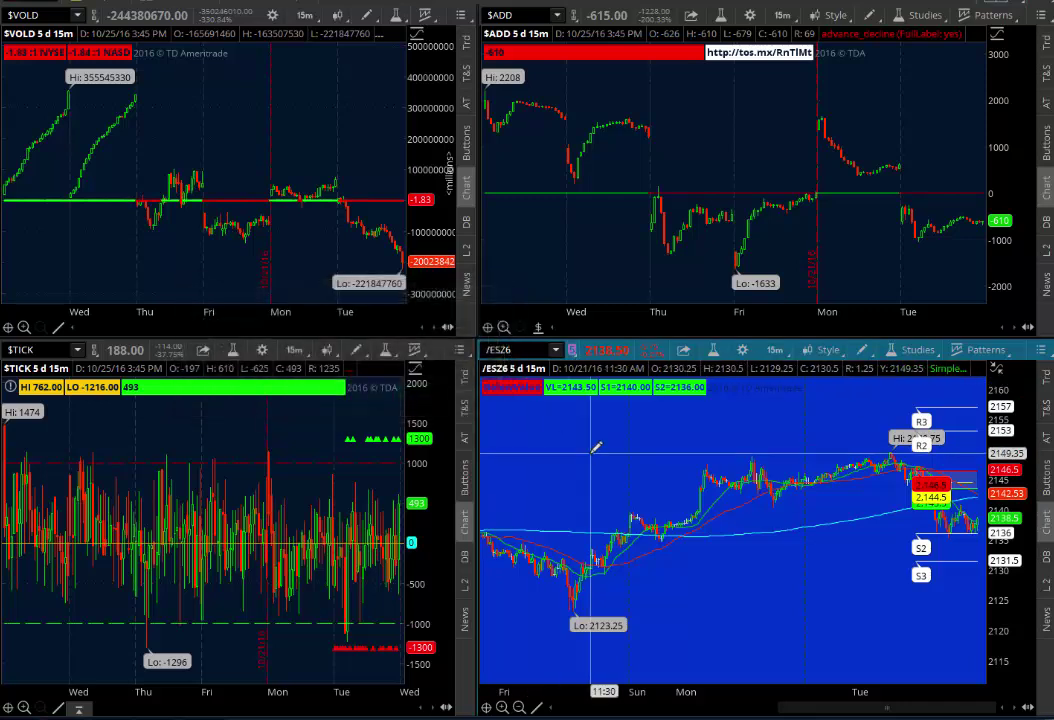